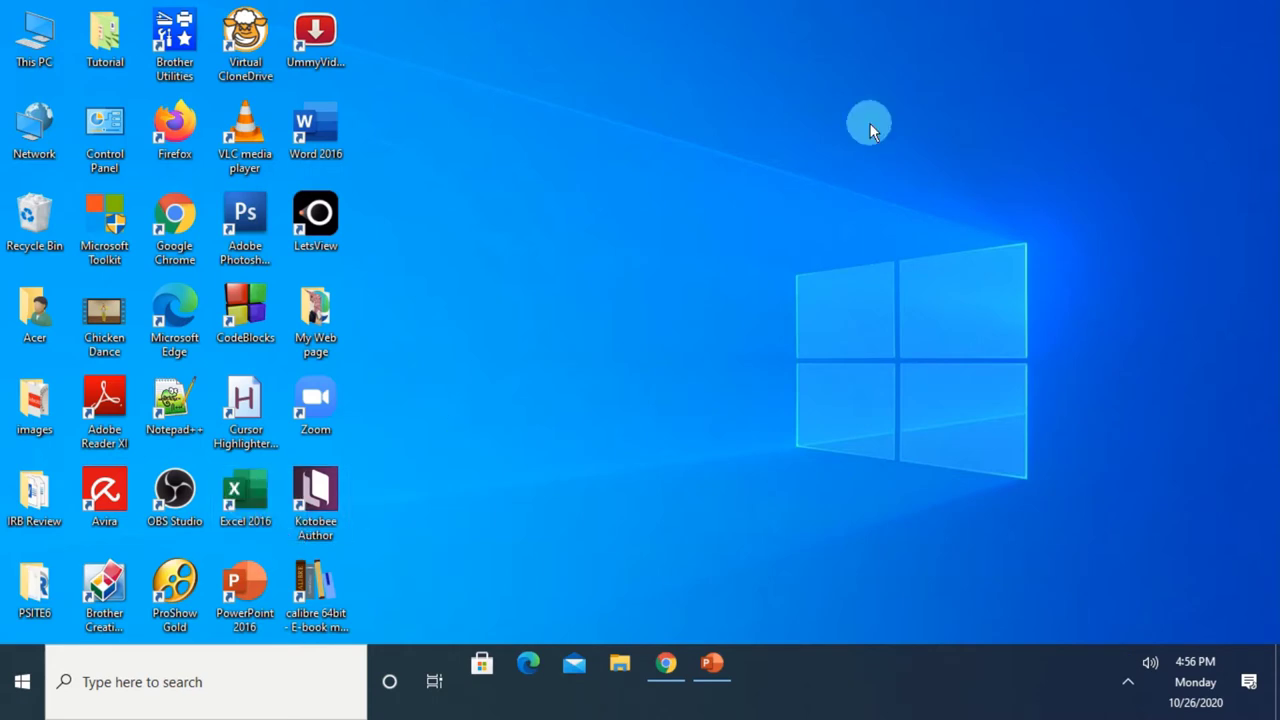
Step: Launch Excel 2016 and open a new blank workbook
double_click(255, 491)
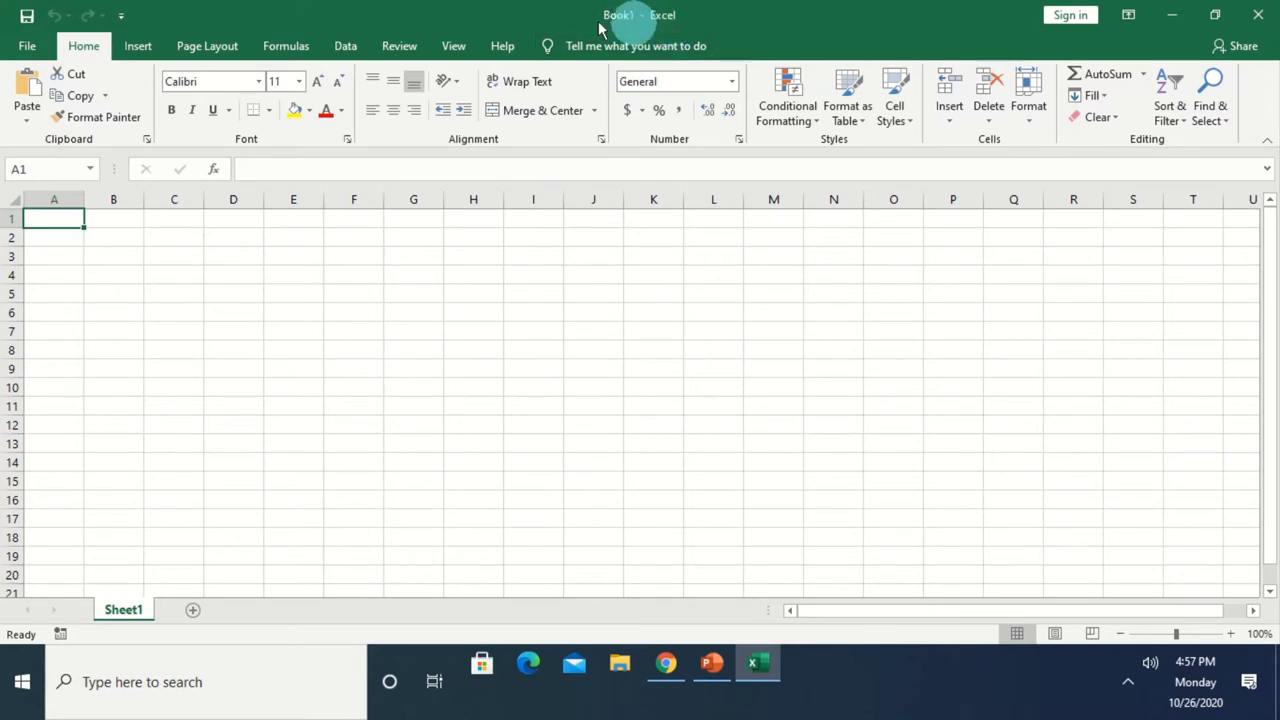
mouse_move(648, 10)
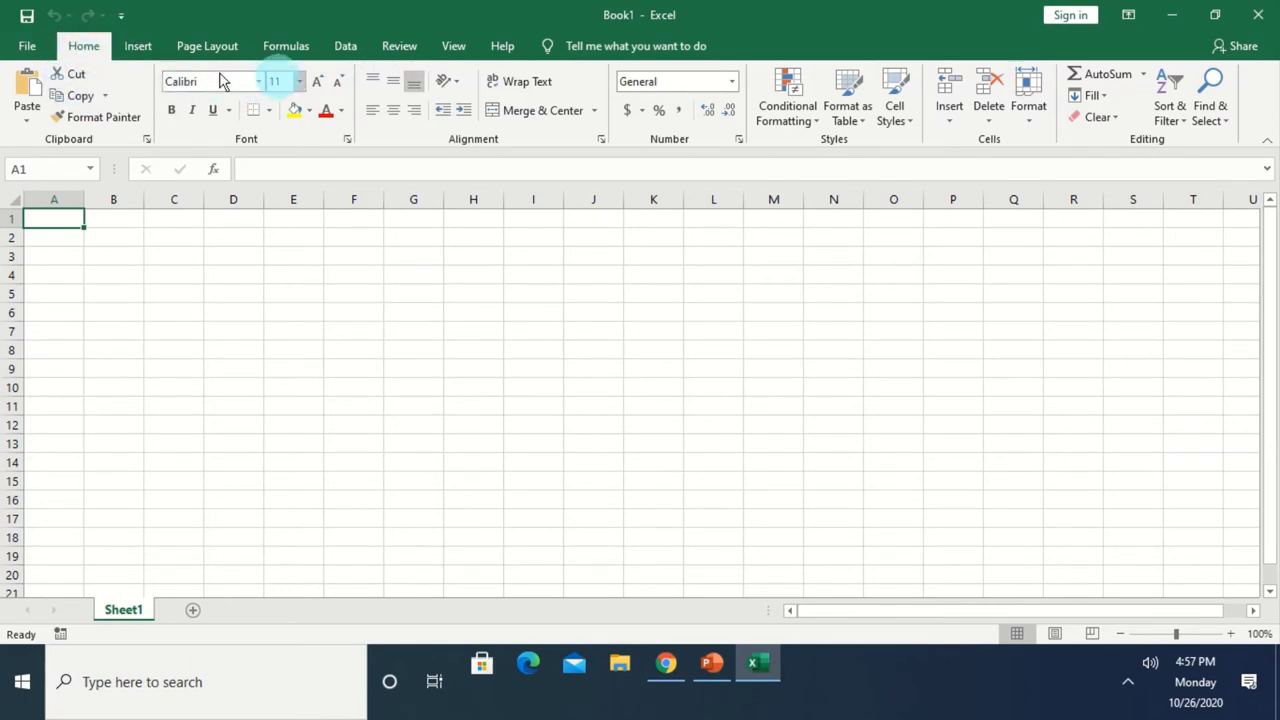
Step: Look through the Home, Insert, Page Layout and Formulas command sets of the ribbon
left_click(136, 48)
left_click(85, 50)
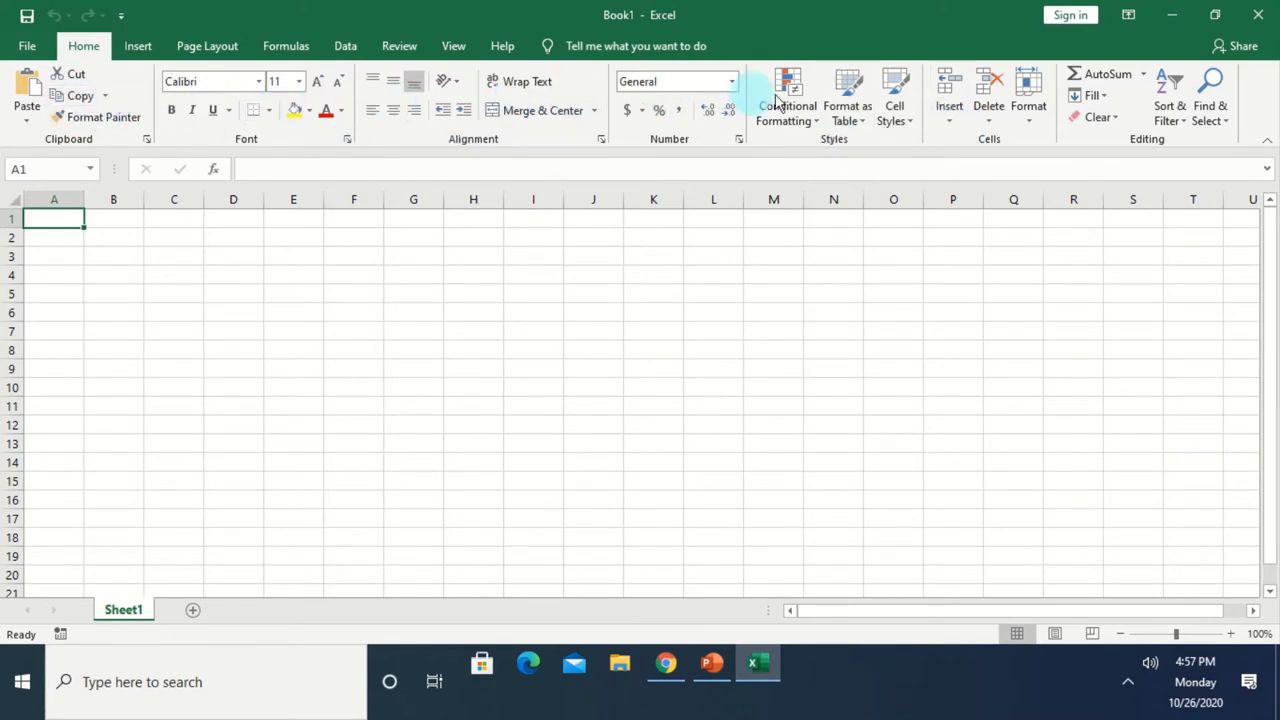
left_click(141, 52)
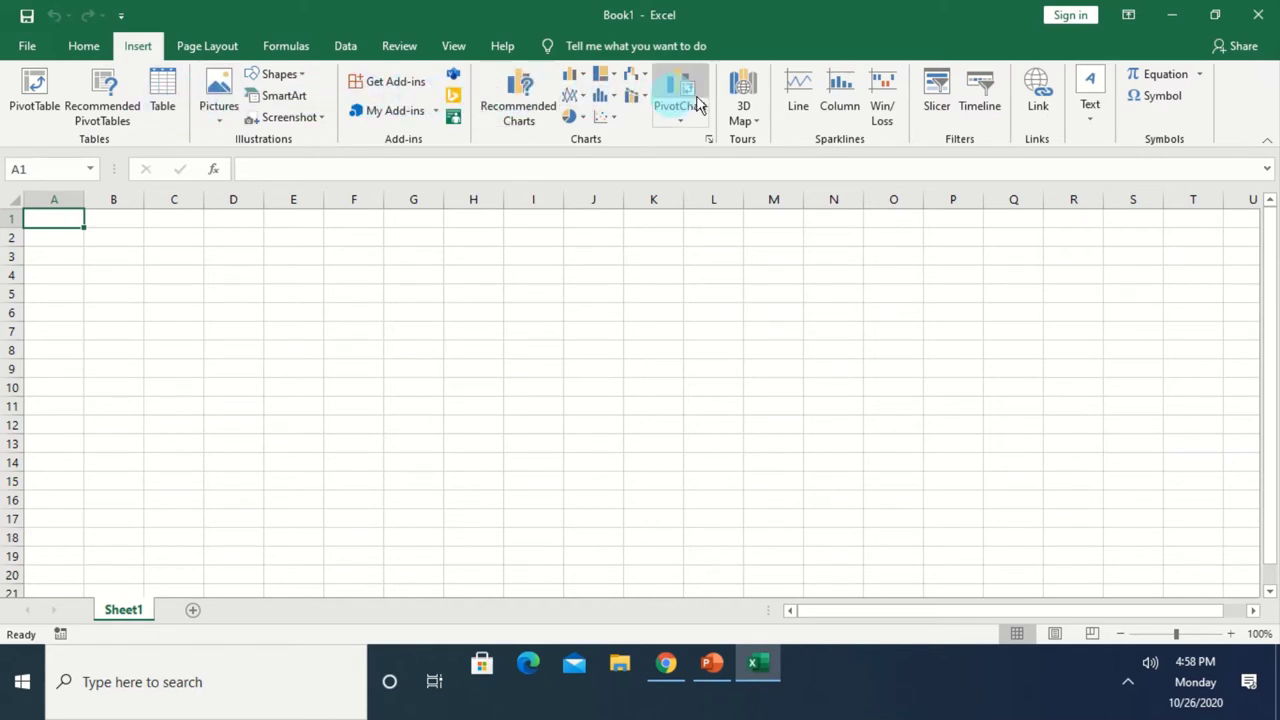
left_click(210, 50)
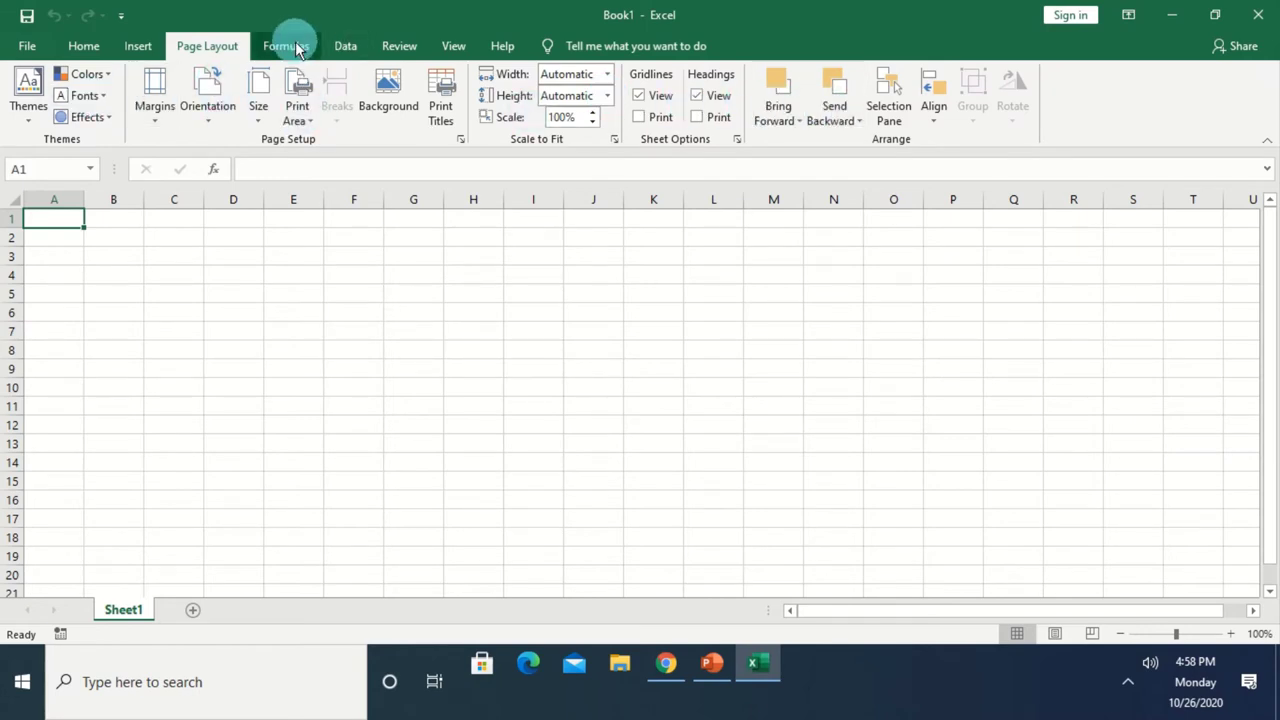
left_click(297, 47)
left_click(201, 47)
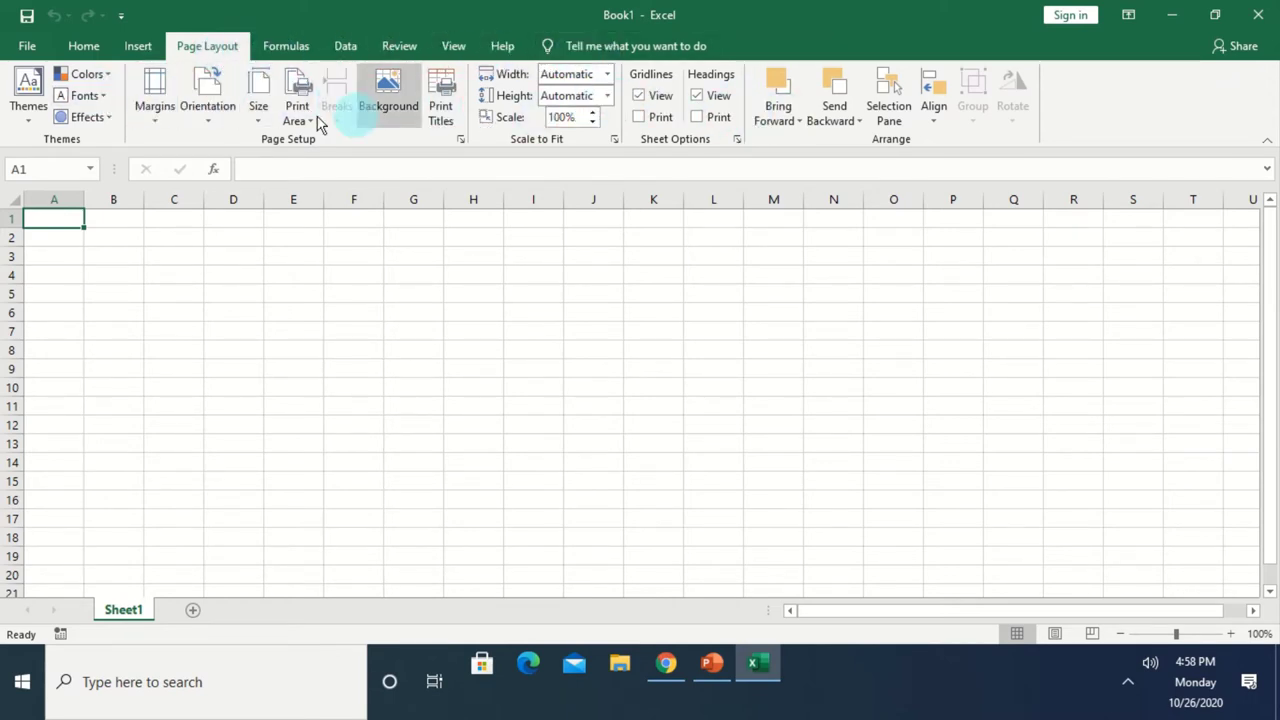
left_click(140, 46)
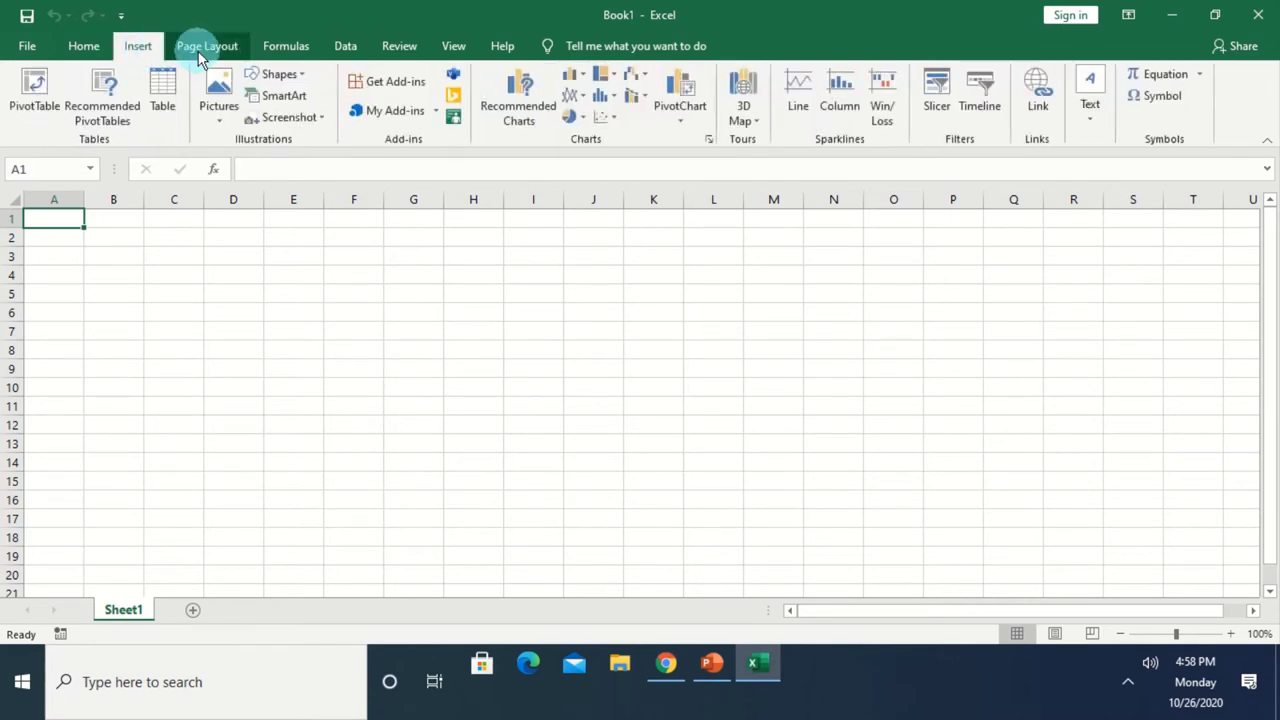
Step: Enter the formula =15+10 in cell D4 of the blank sheet
left_click(286, 253)
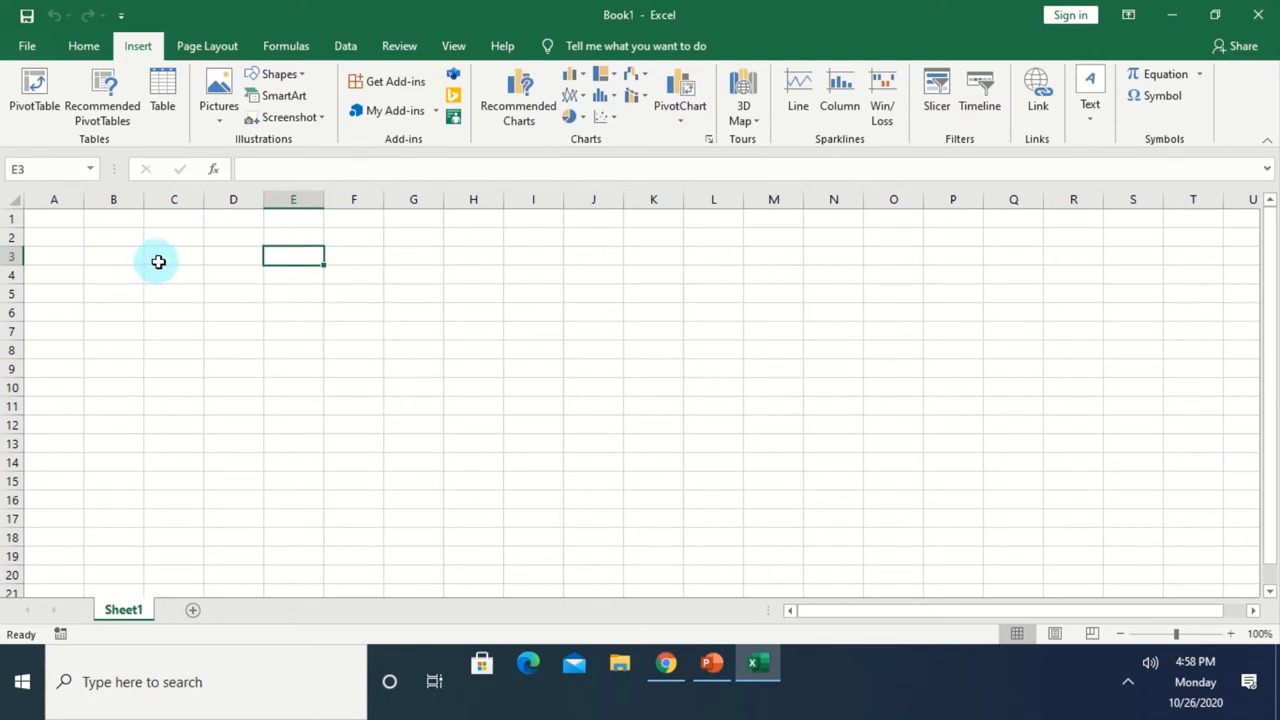
left_click(212, 273)
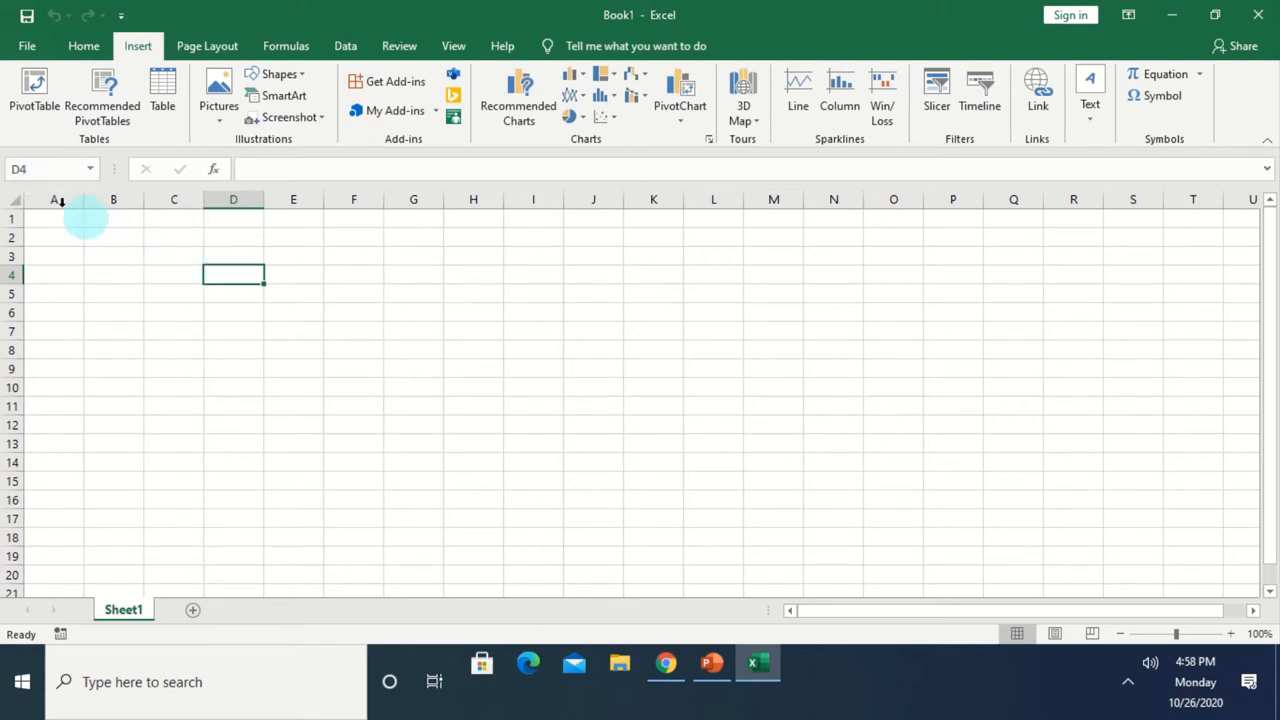
left_click(237, 272)
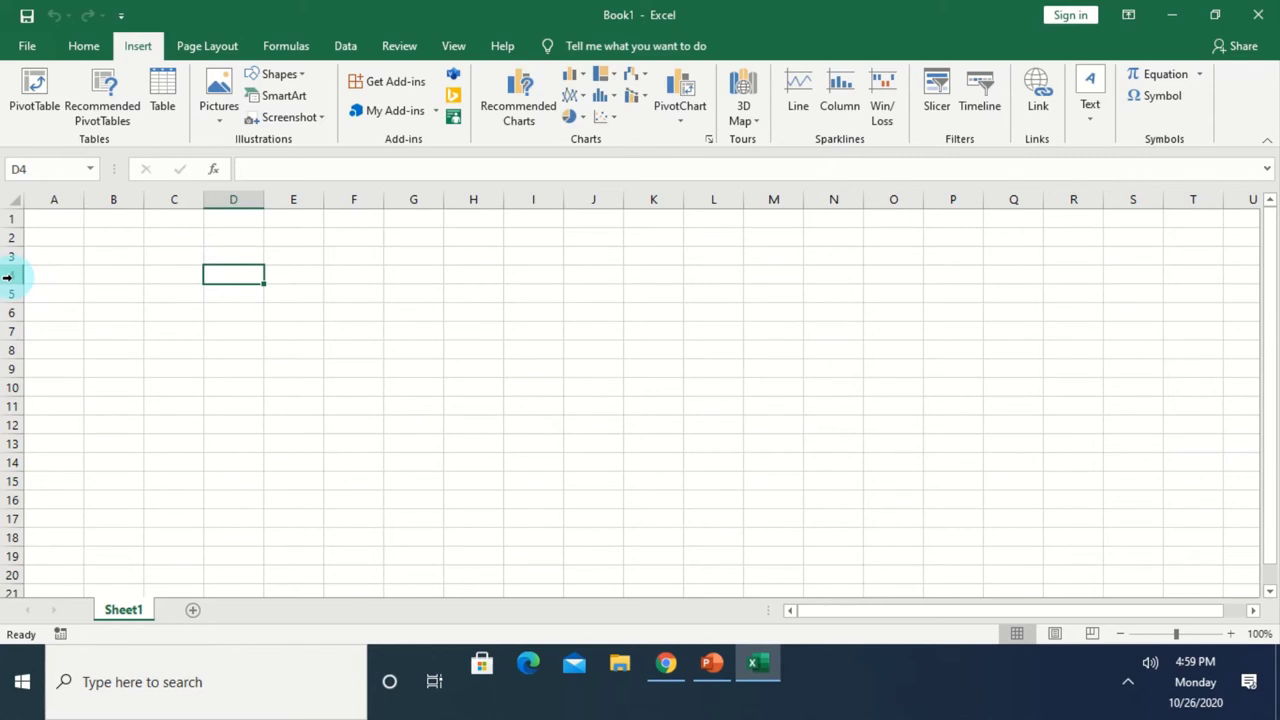
left_click(287, 170)
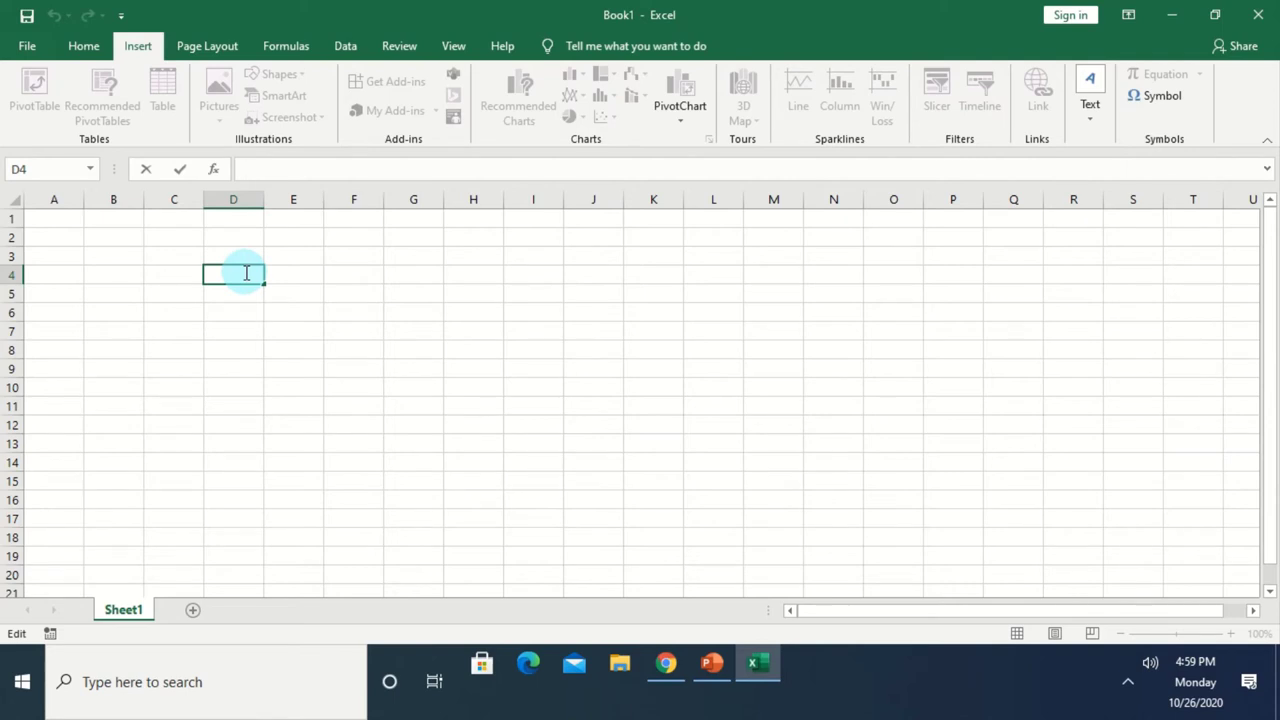
type("=15+10")
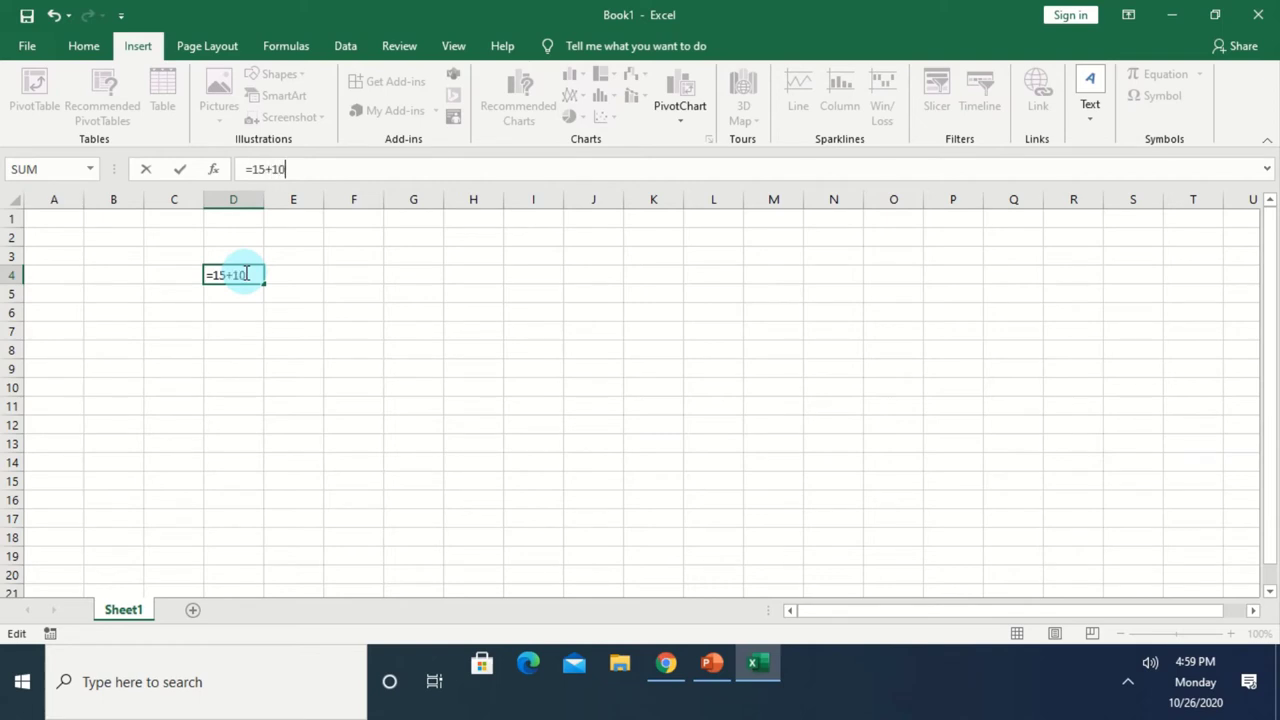
left_click(258, 169)
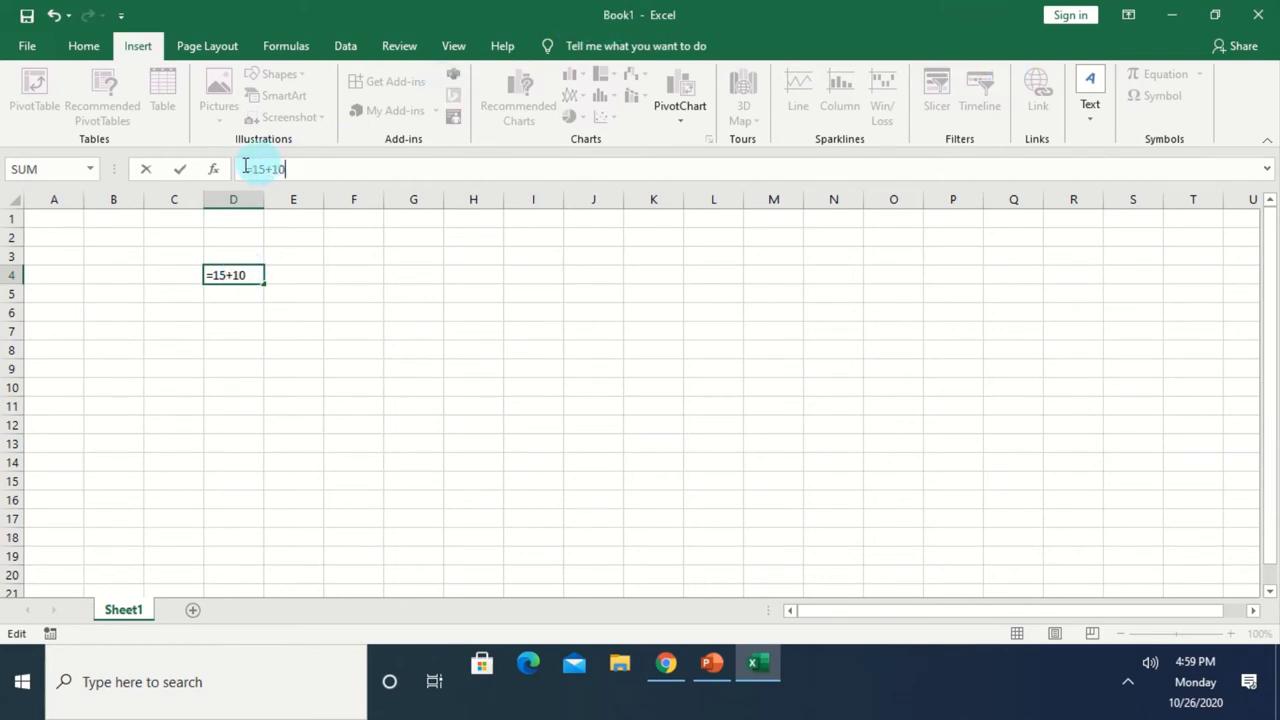
left_click(245, 279)
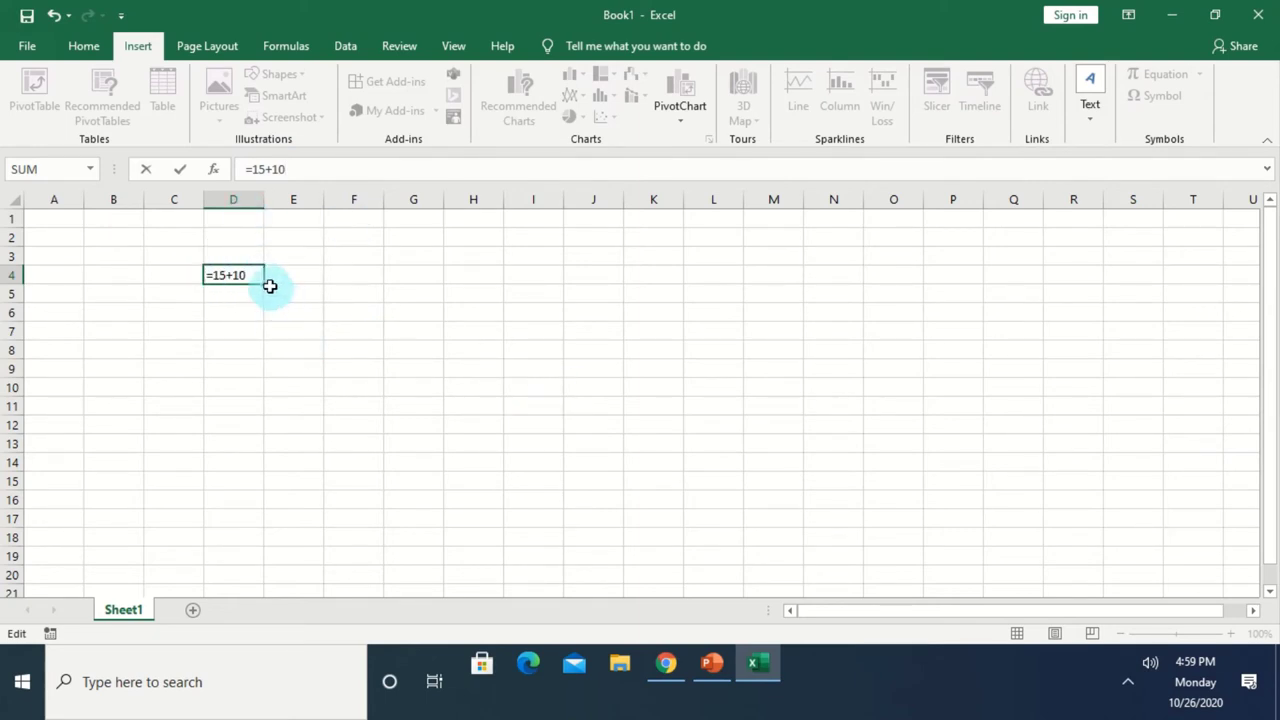
key("Return")
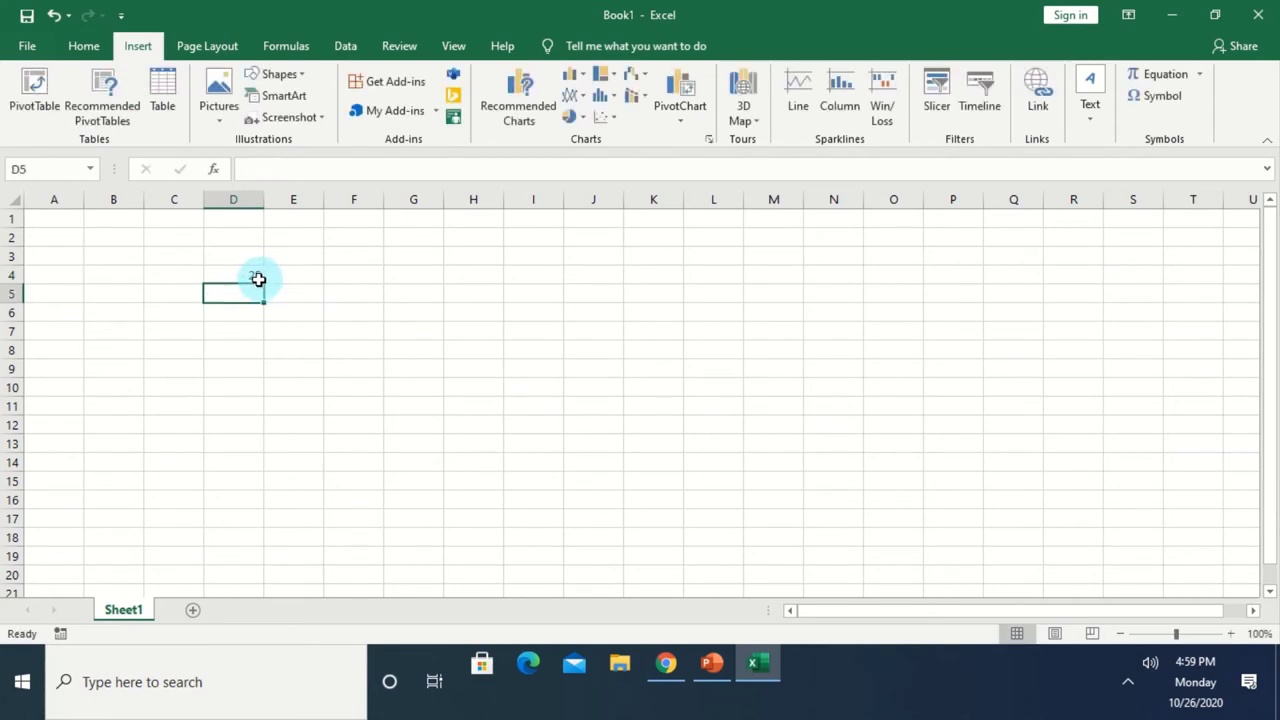
Step: Select cell D4 to check the formula behind its result, and move the selection to cell E5
left_click(251, 275)
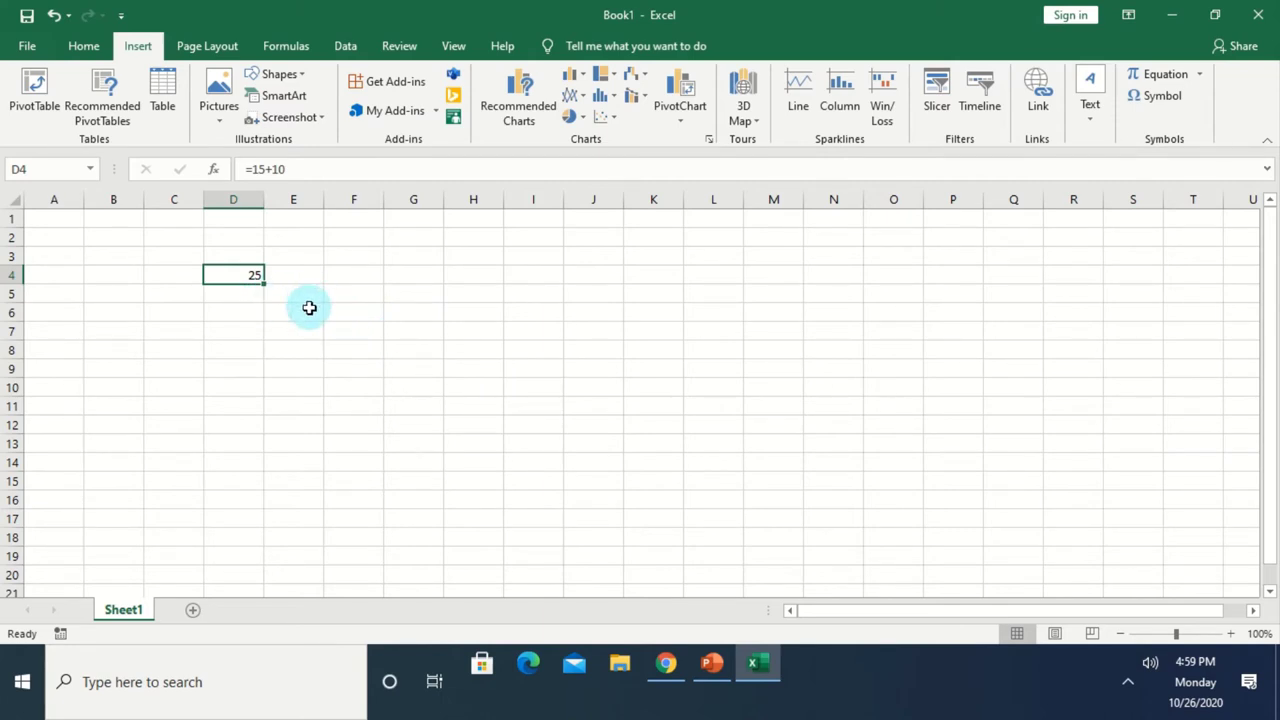
left_click(240, 272)
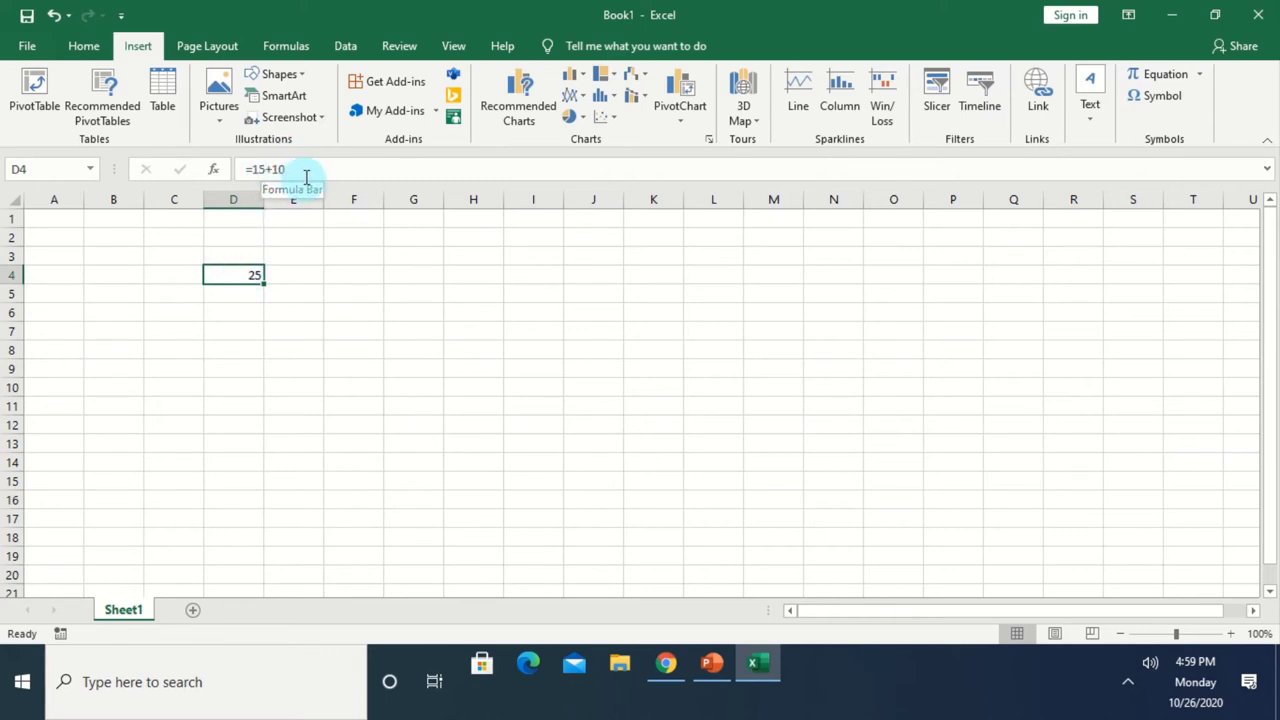
left_click(302, 290)
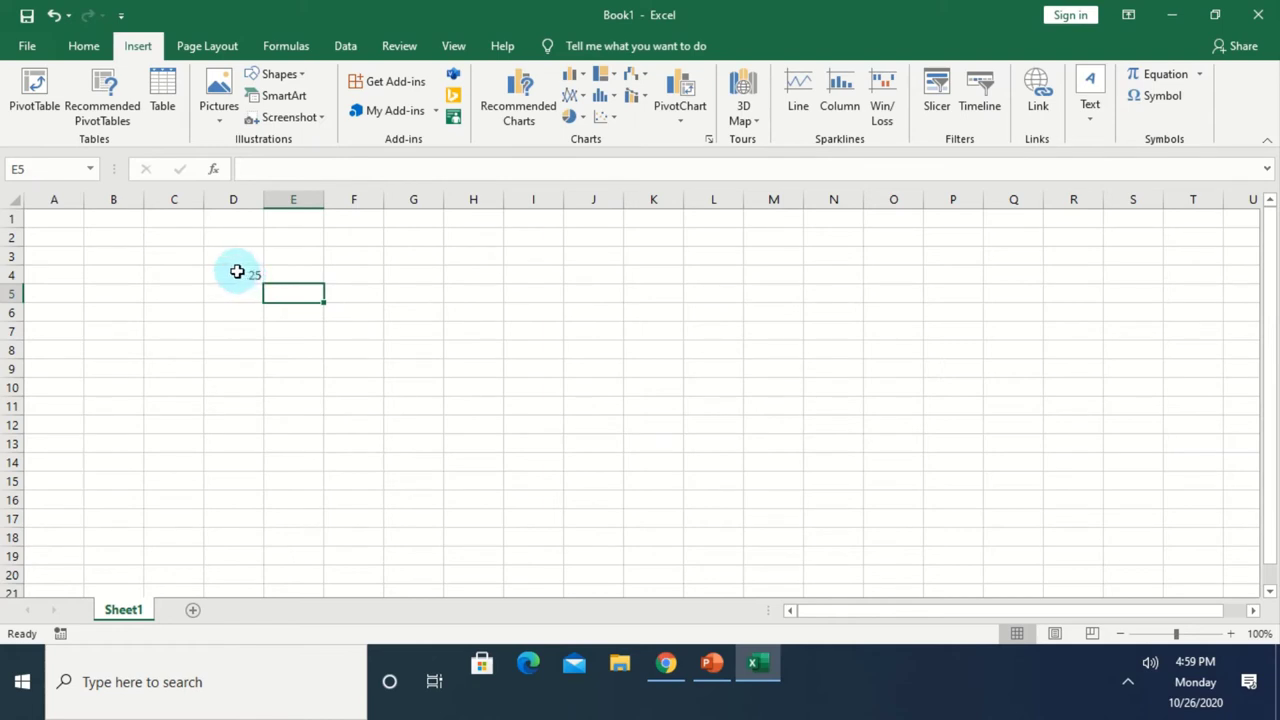
Step: Select the entire columns A, B and C one after another, ending with column C selected
left_click(49, 199)
left_click(120, 199)
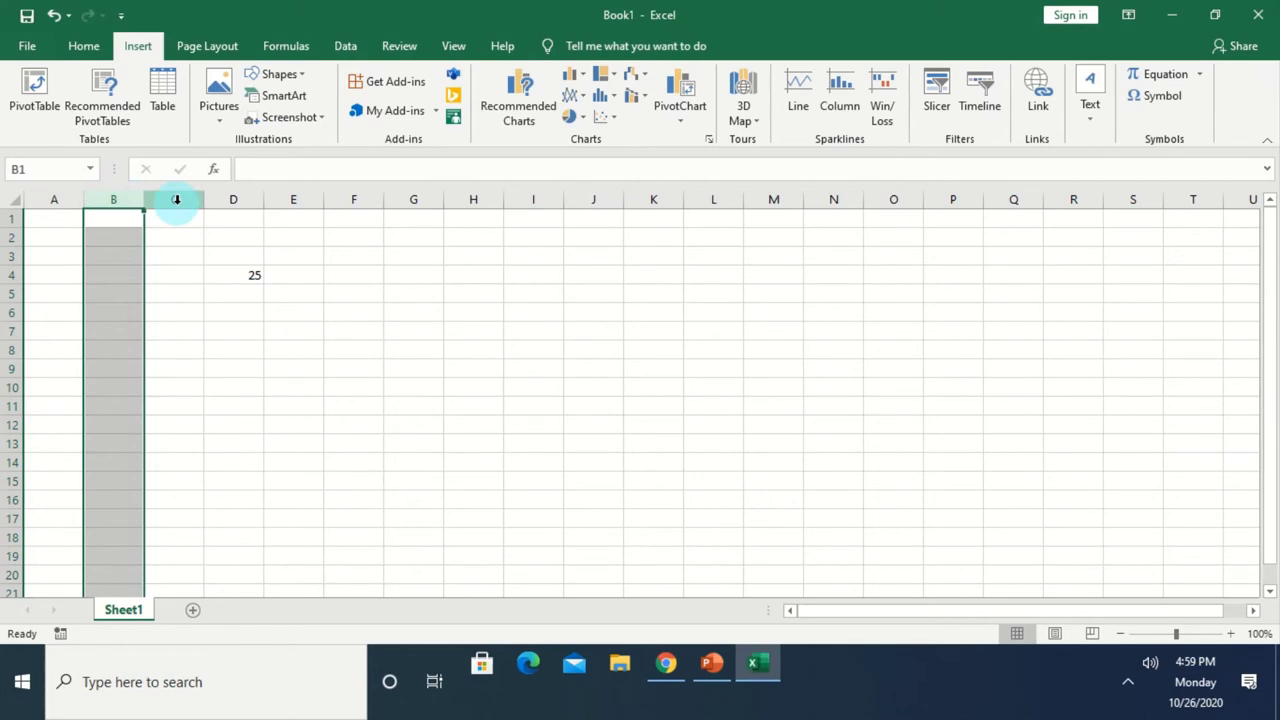
left_click(176, 199)
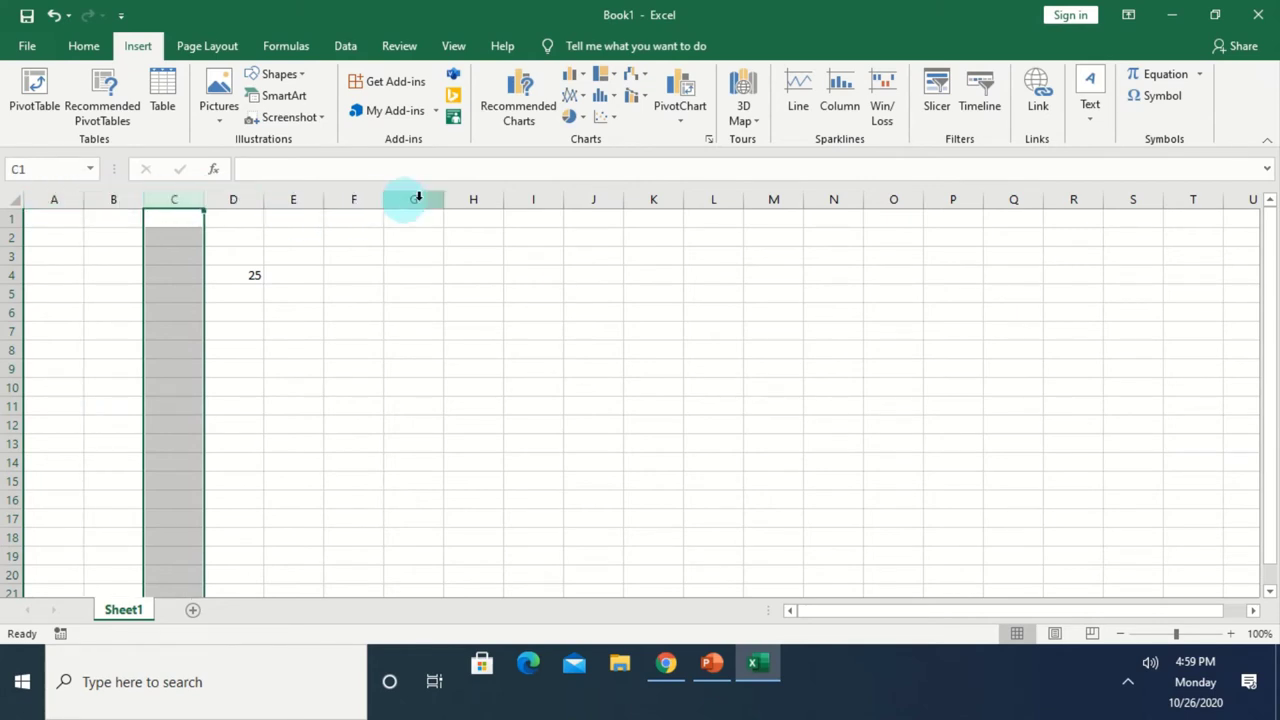
left_click(59, 197)
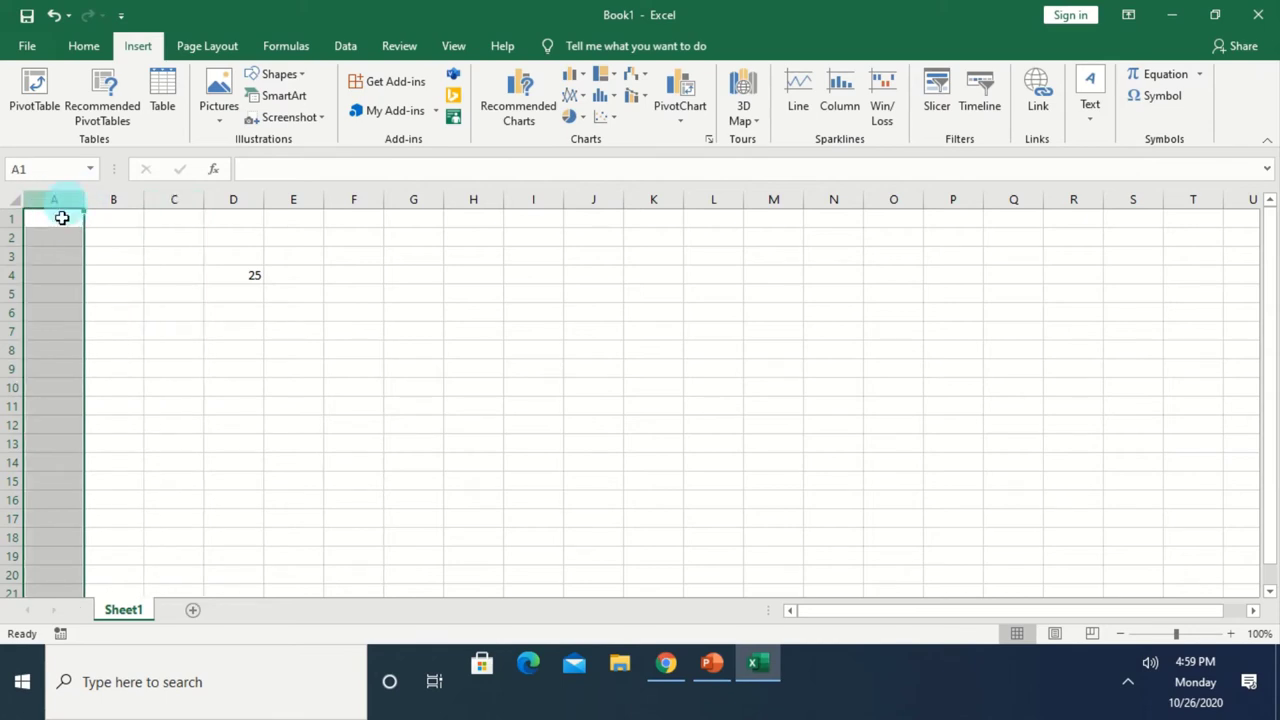
left_click(113, 197)
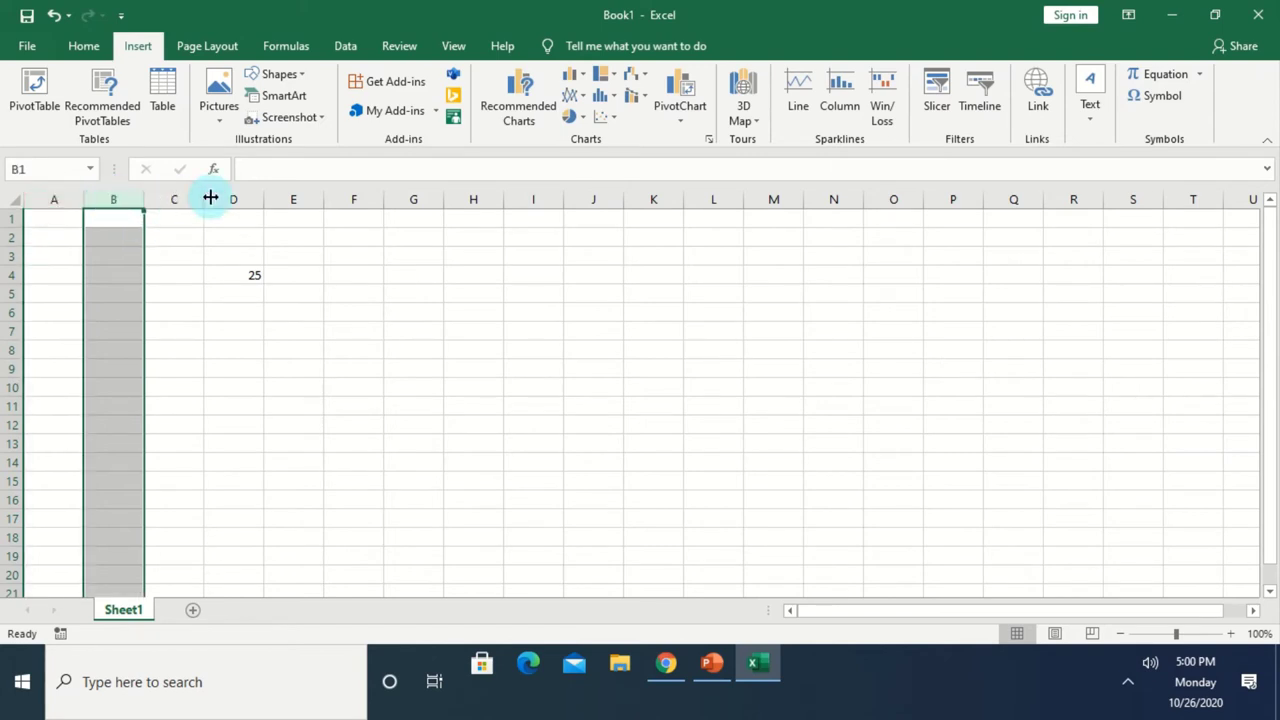
left_click(180, 197)
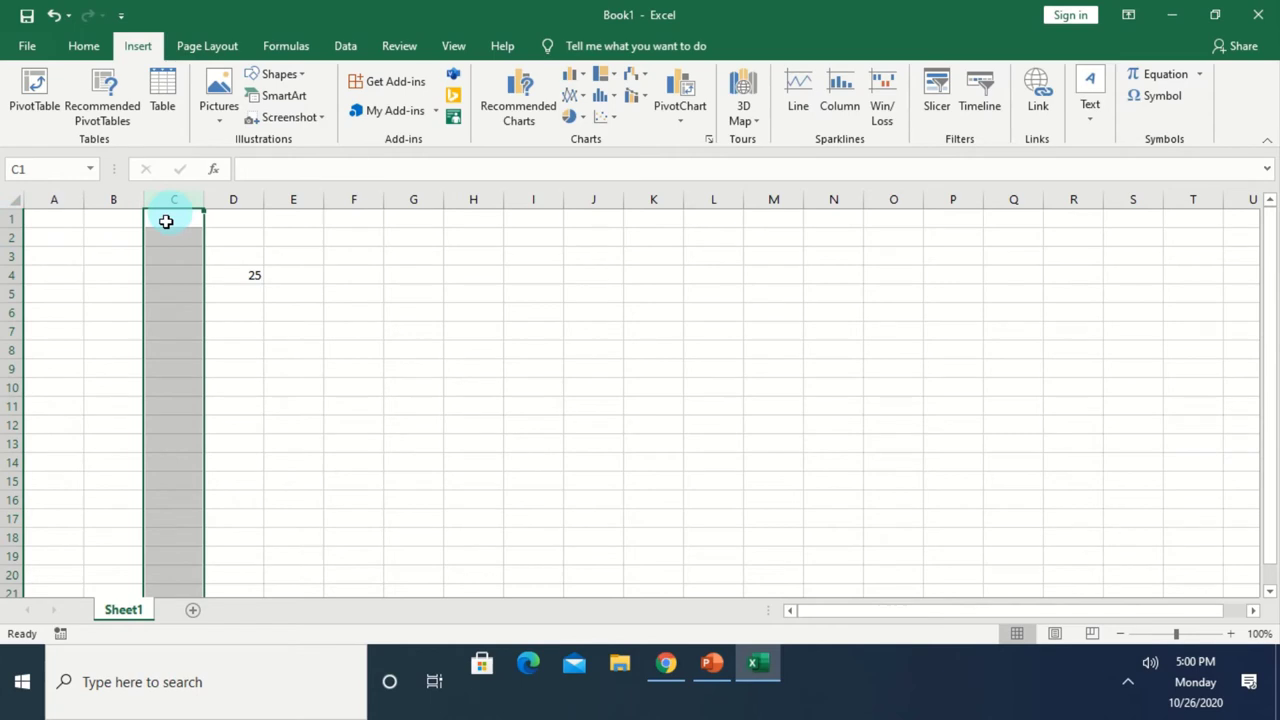
left_click_drag(170, 201, 172, 434)
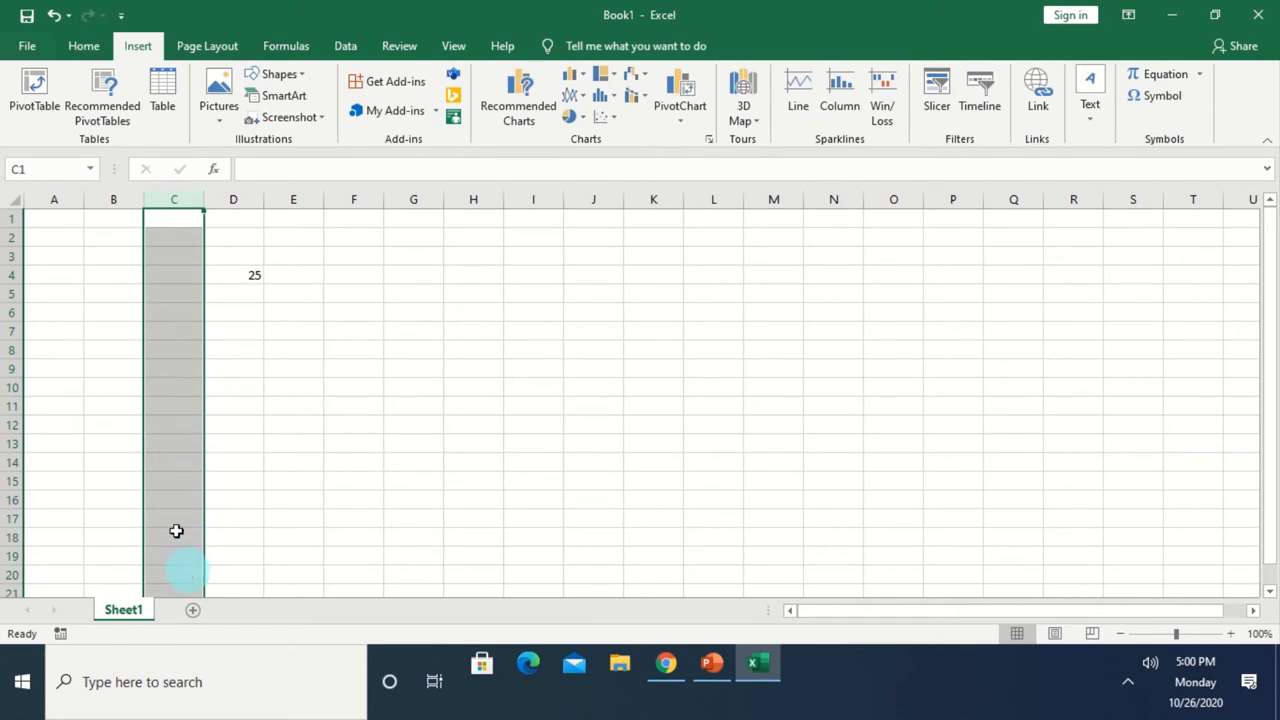
Step: Select the entire rows 1 to 4 one after another, ending with row 4 selected
left_click(13, 218)
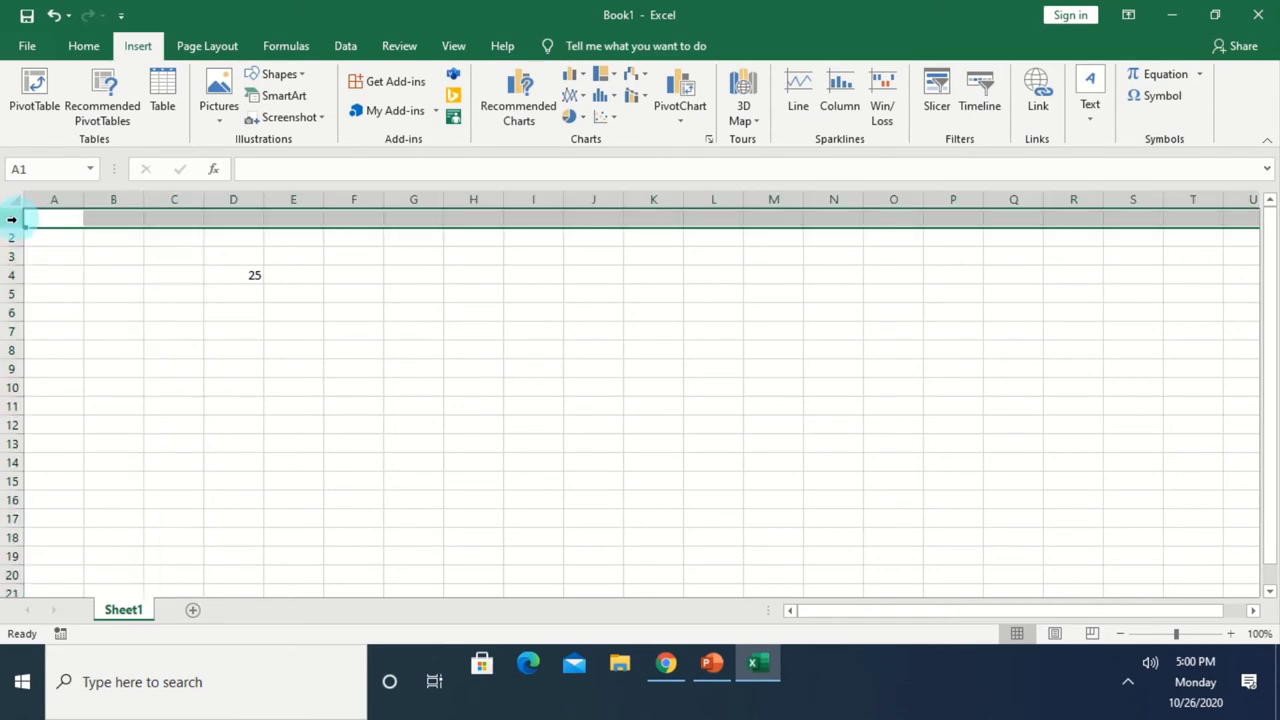
left_click(11, 237)
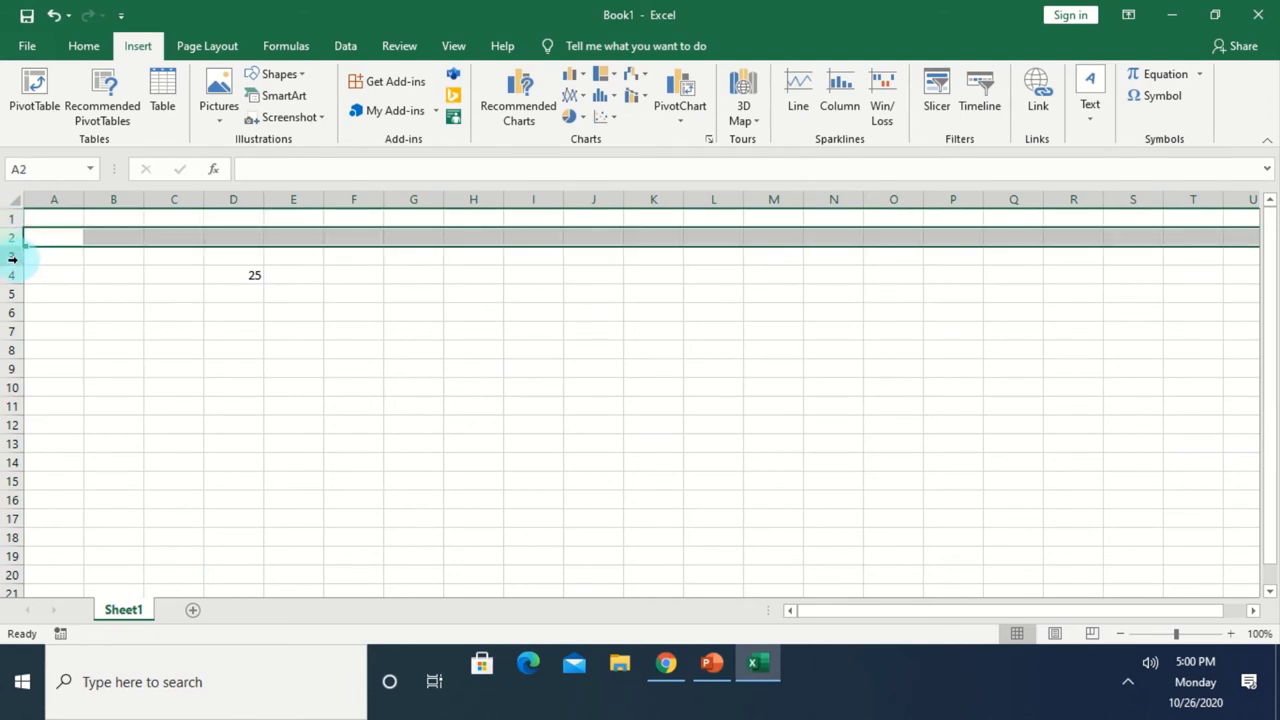
left_click(8, 256)
left_click(11, 274)
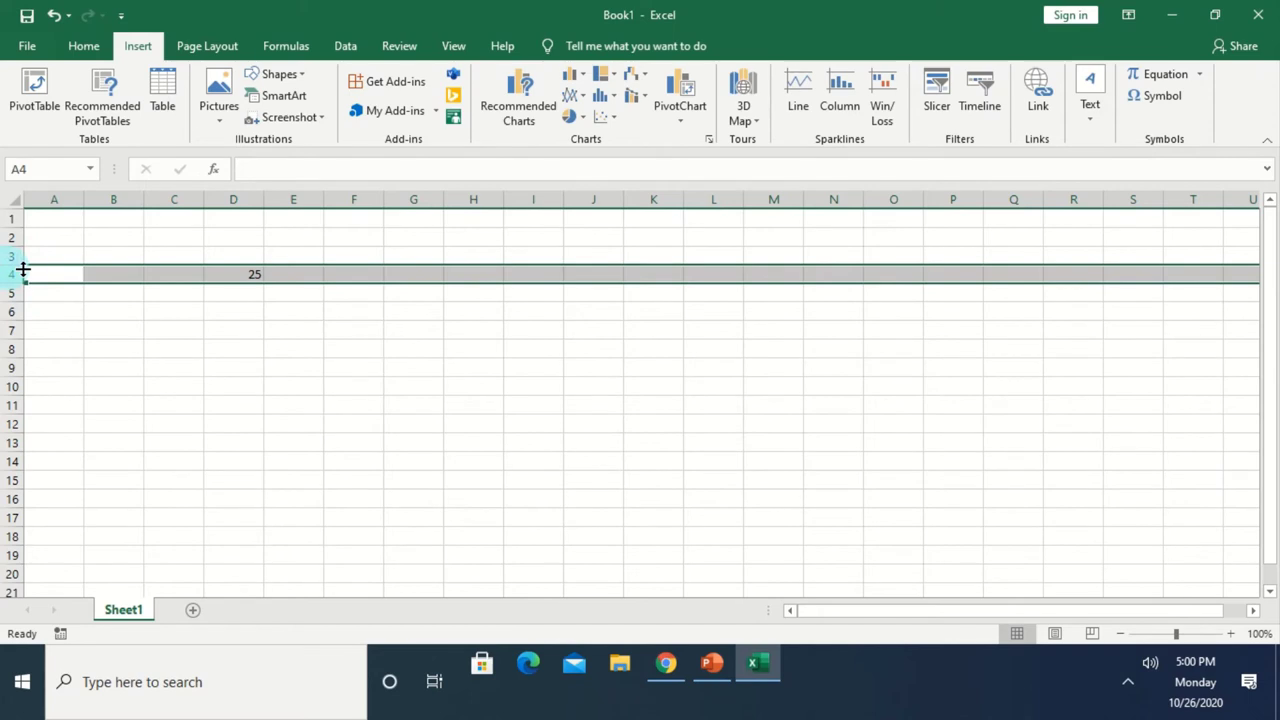
left_click(8, 217)
left_click(10, 237)
left_click(12, 256)
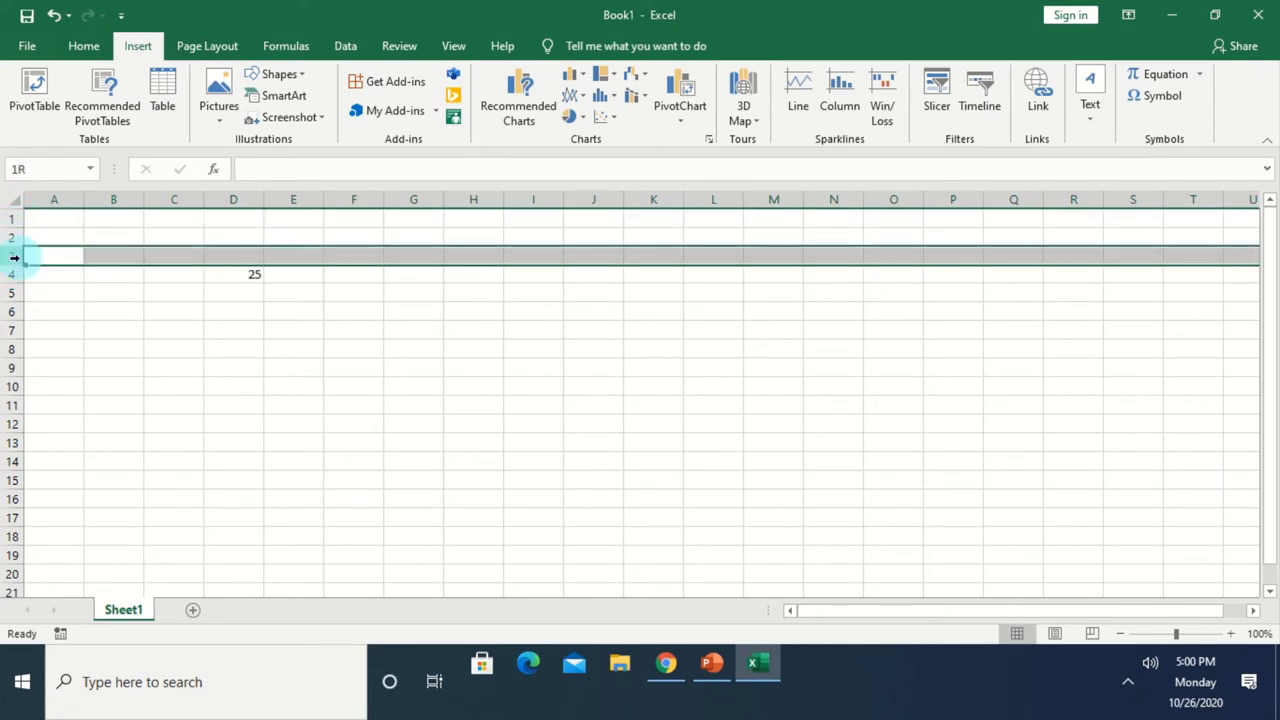
left_click(16, 276)
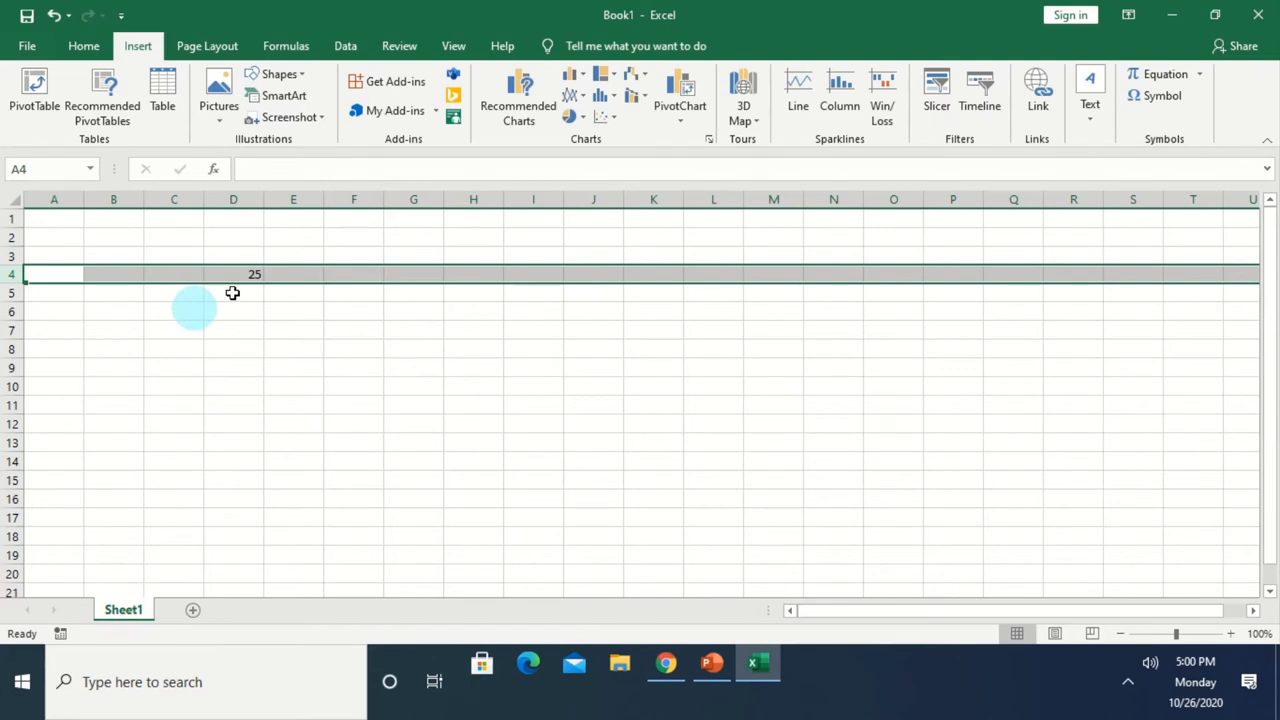
Step: Add three new blank worksheets to the workbook after Sheet1
left_click(190, 611)
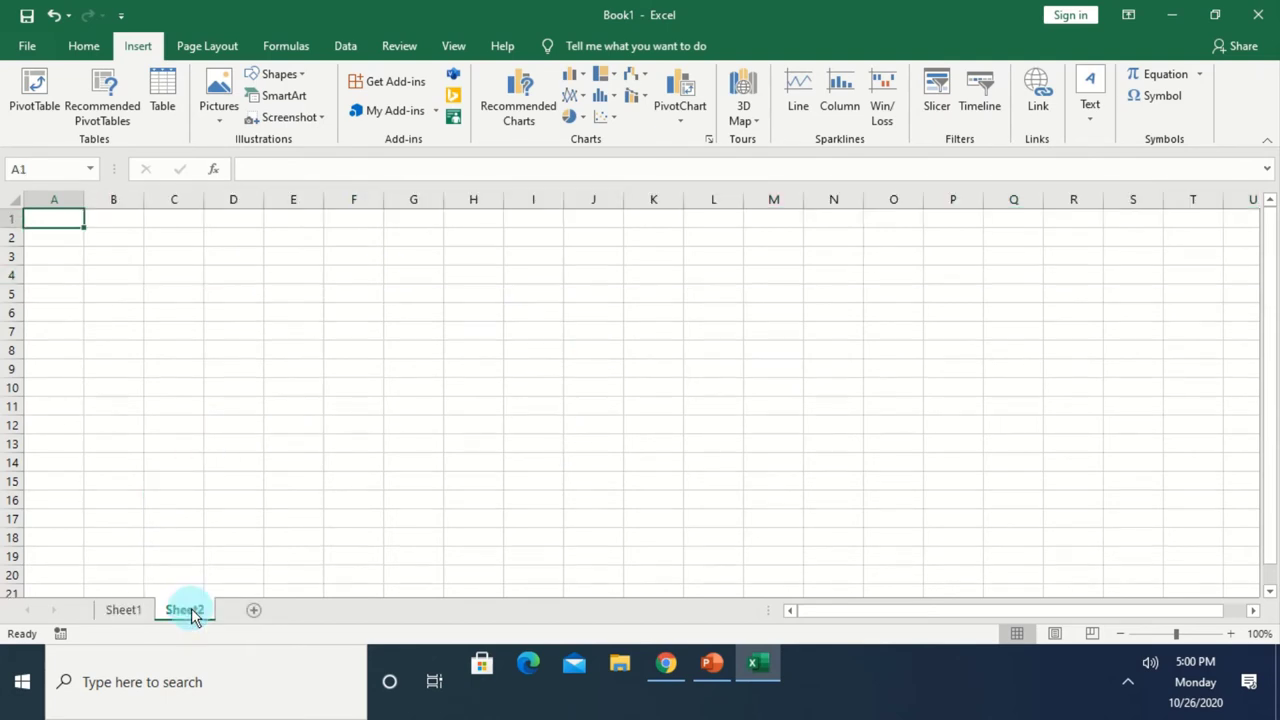
left_click(253, 610)
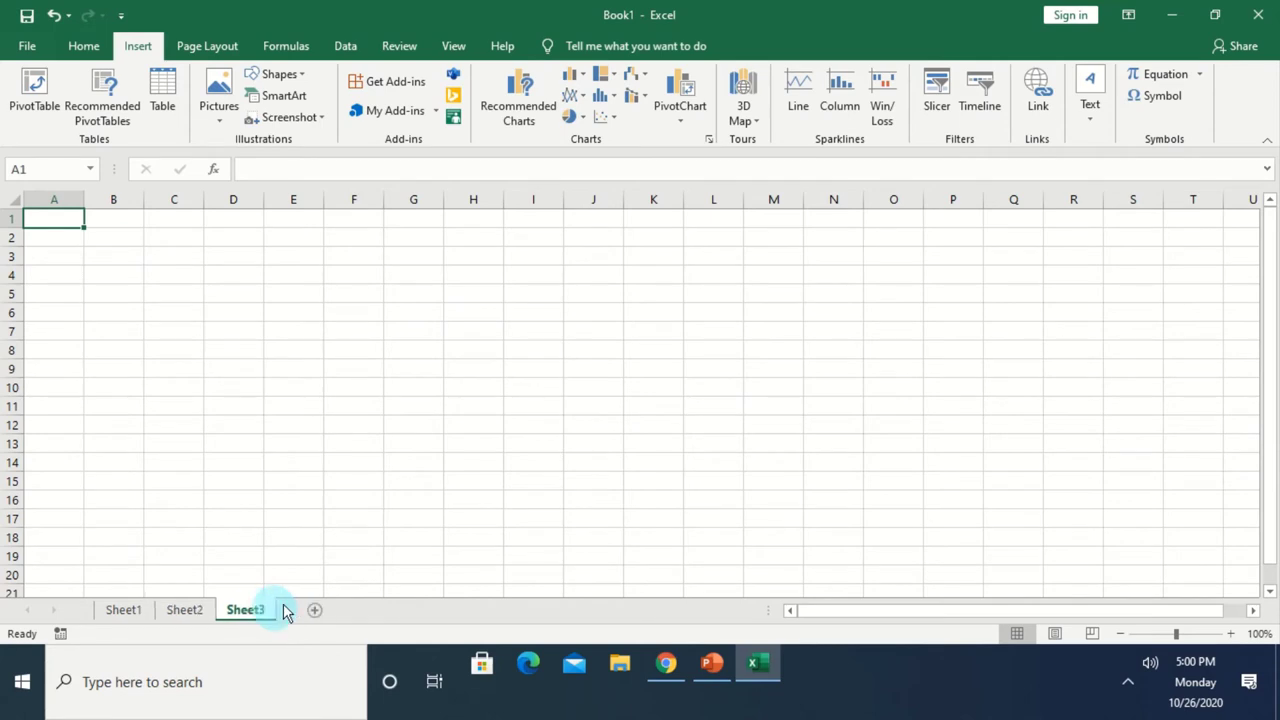
left_click(310, 610)
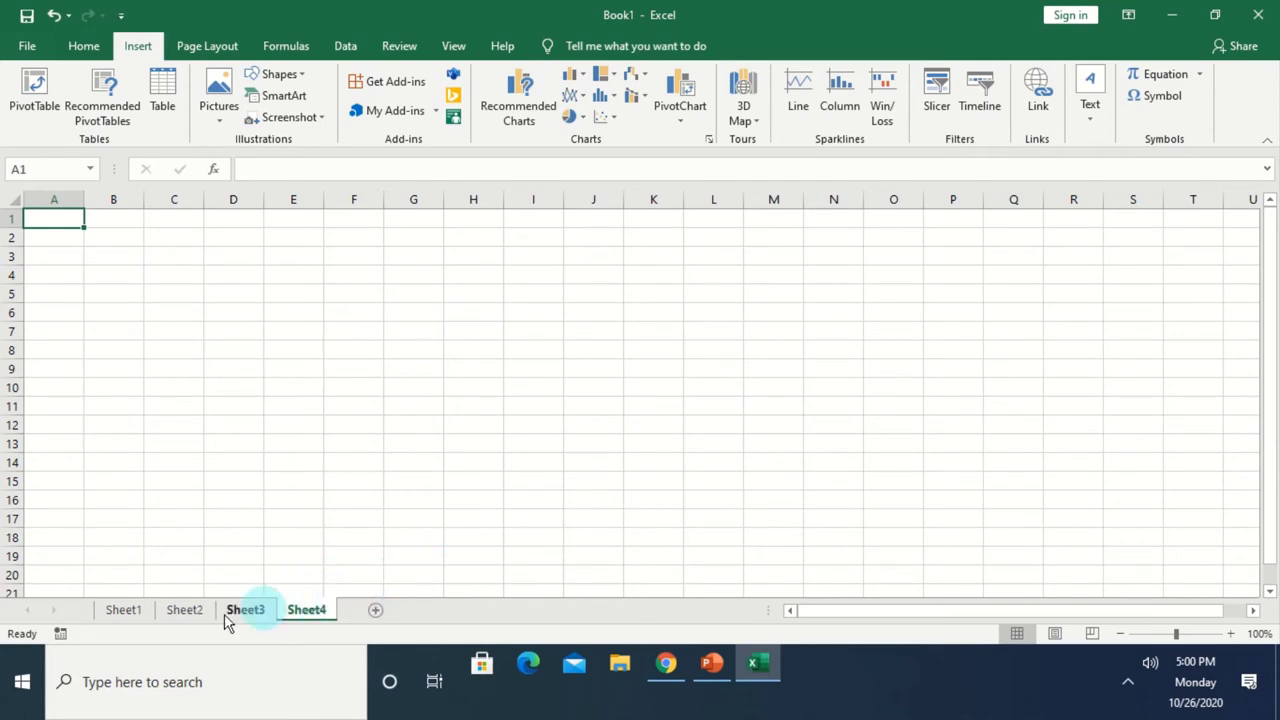
Step: Return to Sheet1, select cell D4 to view its formula, and move the selection to cell D6
left_click(124, 610)
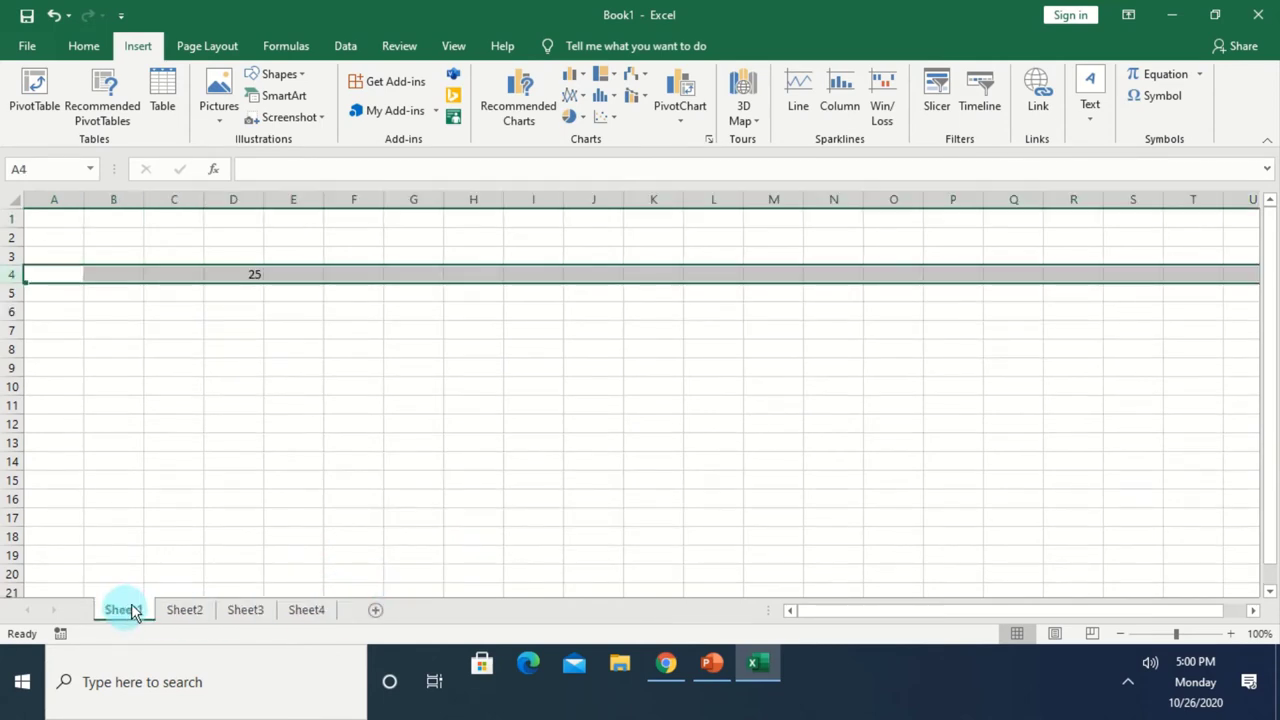
left_click(256, 277)
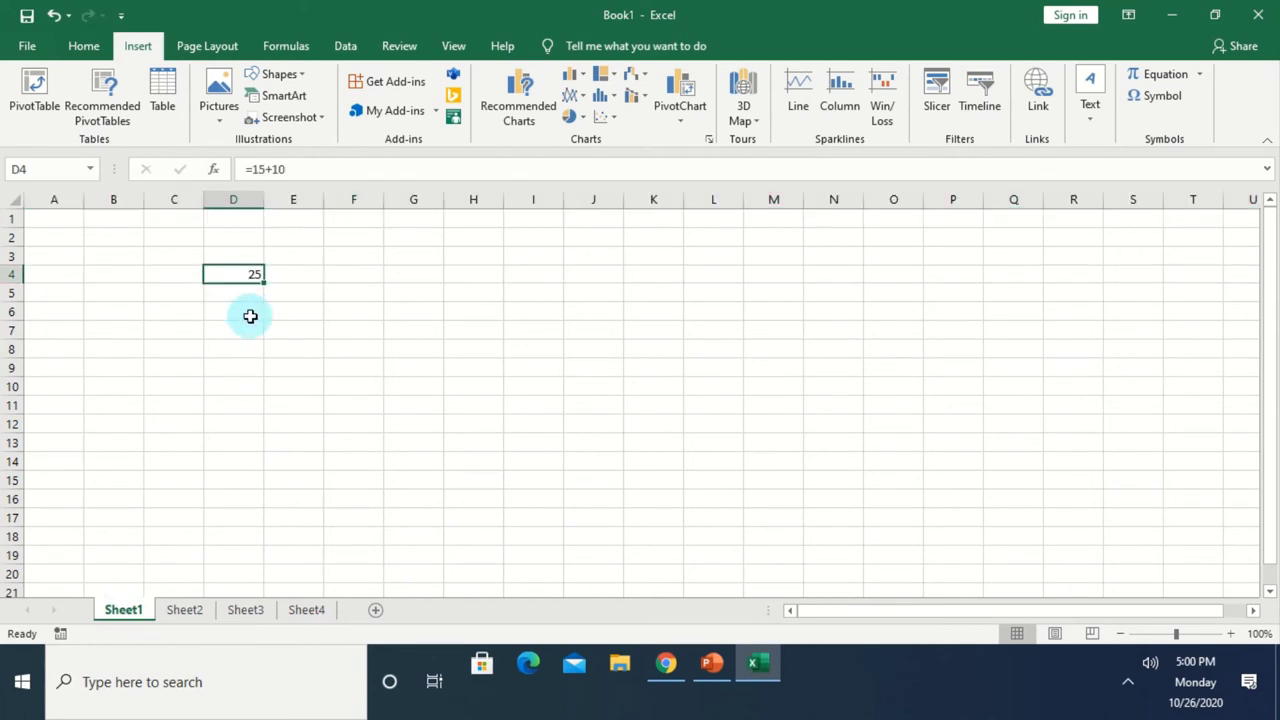
left_click(249, 316)
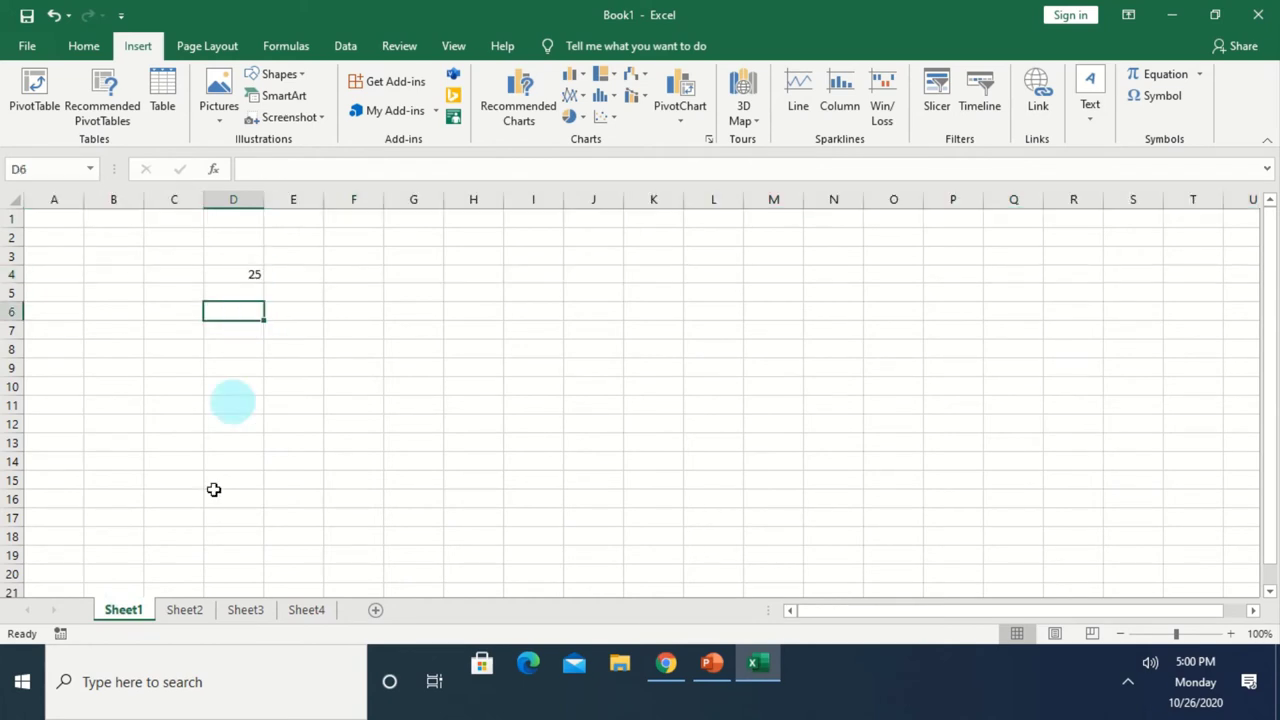
Step: View the worksheets Sheet2, Sheet3 and Sheet4 one after another, ending on Sheet4
left_click(185, 610)
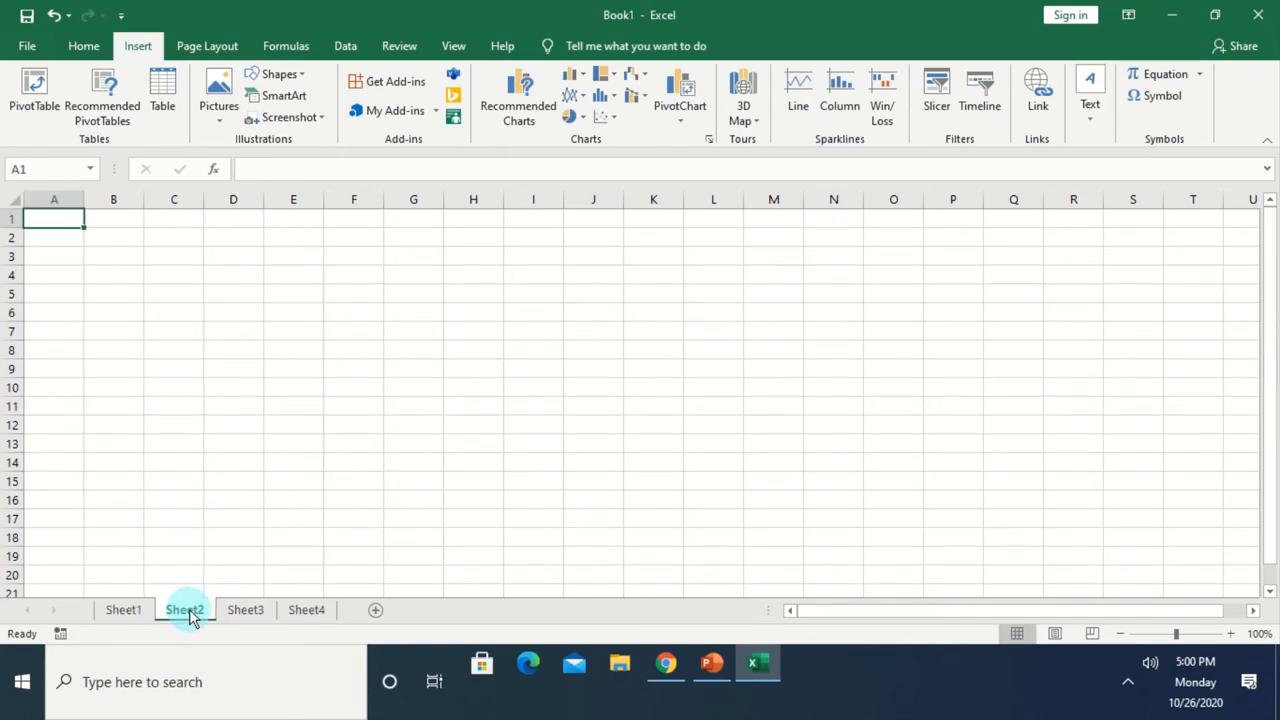
left_click(245, 610)
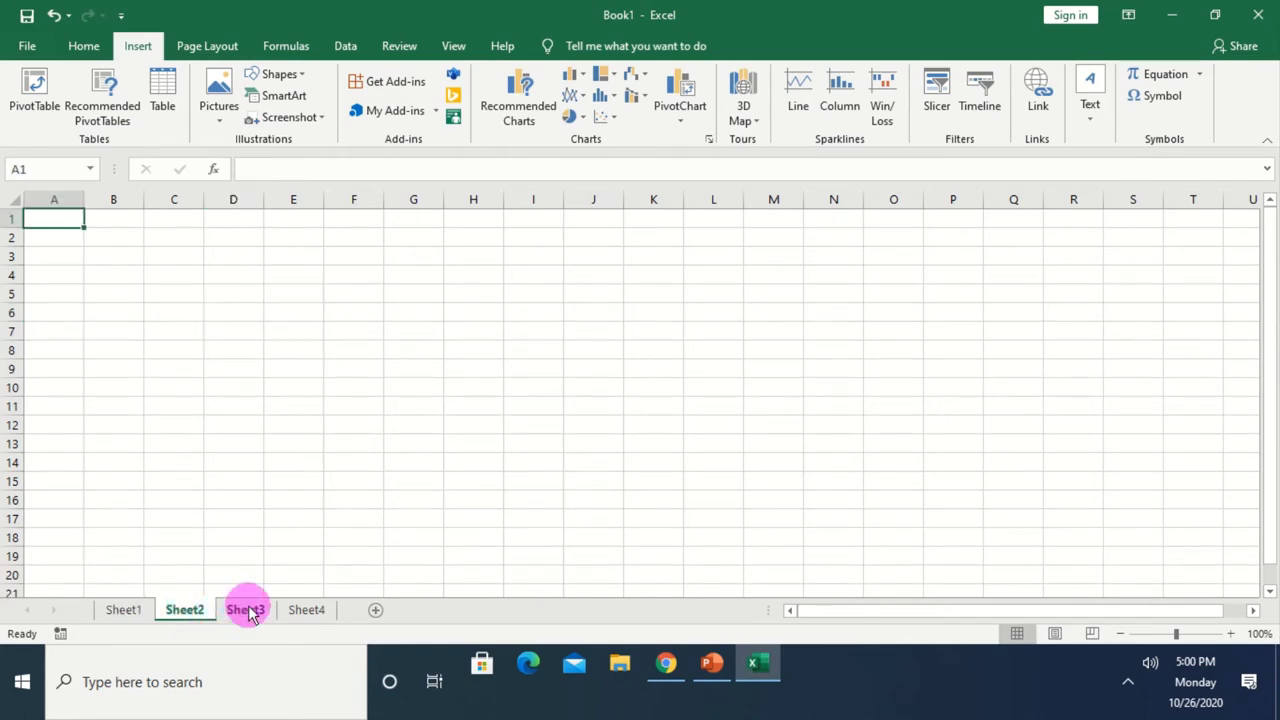
left_click(300, 611)
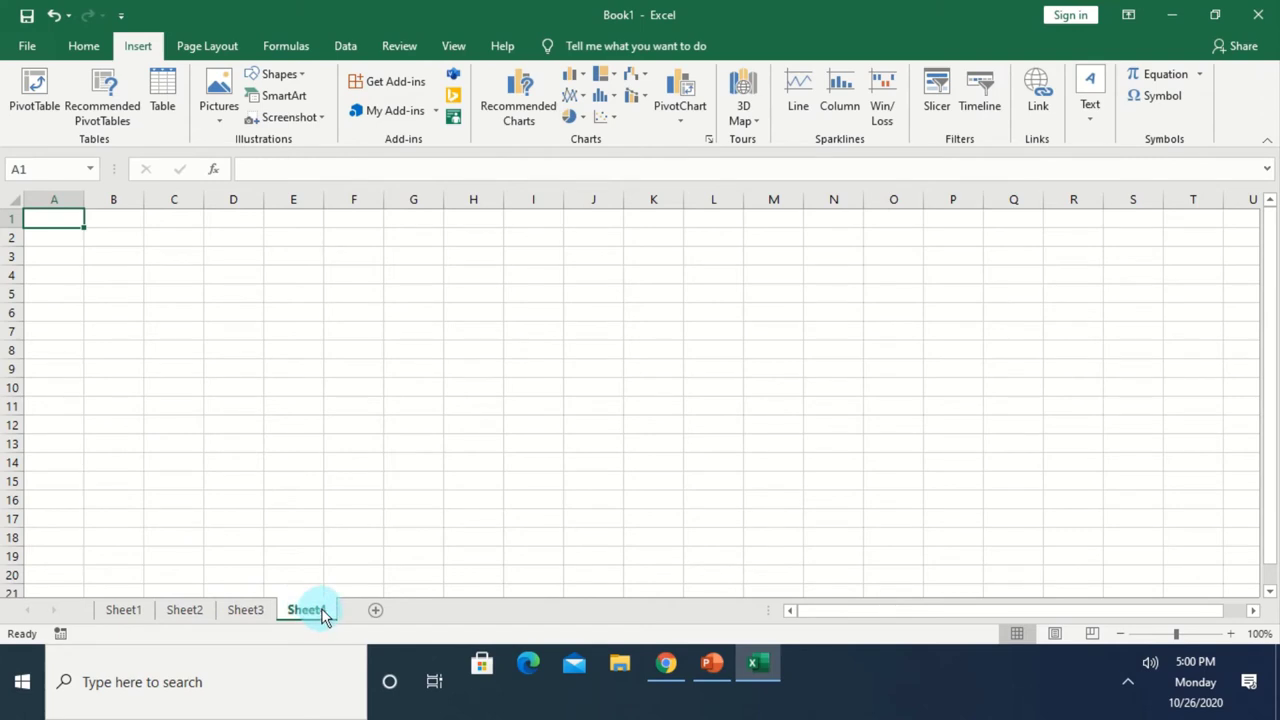
Step: Delete the worksheets Sheet4 and Sheet3 from the workbook
right_click(322, 612)
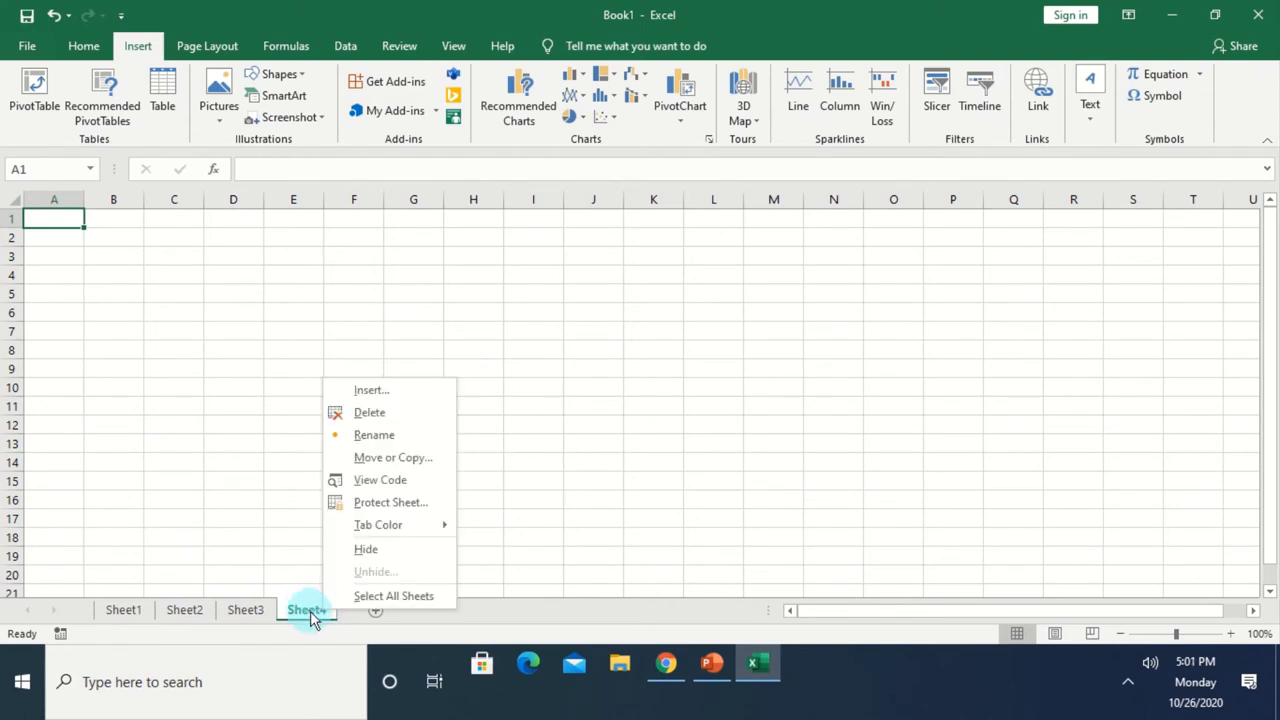
left_click(341, 447)
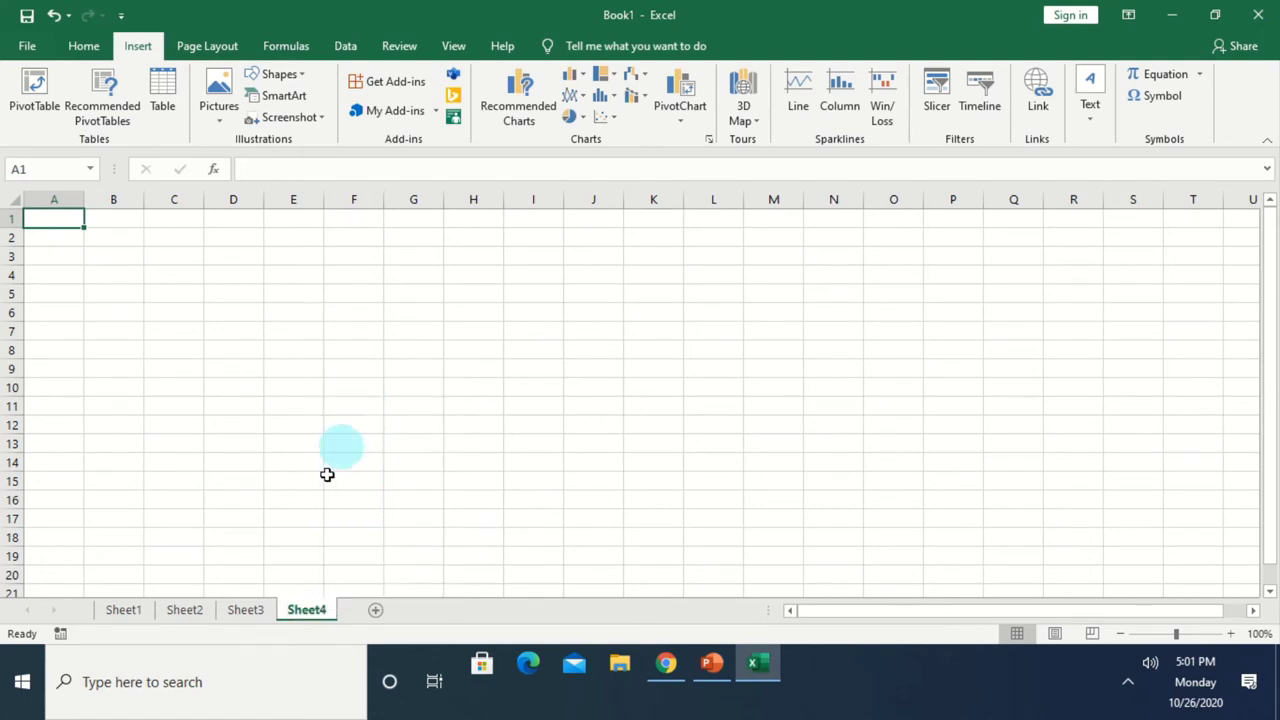
right_click(247, 612)
left_click(294, 410)
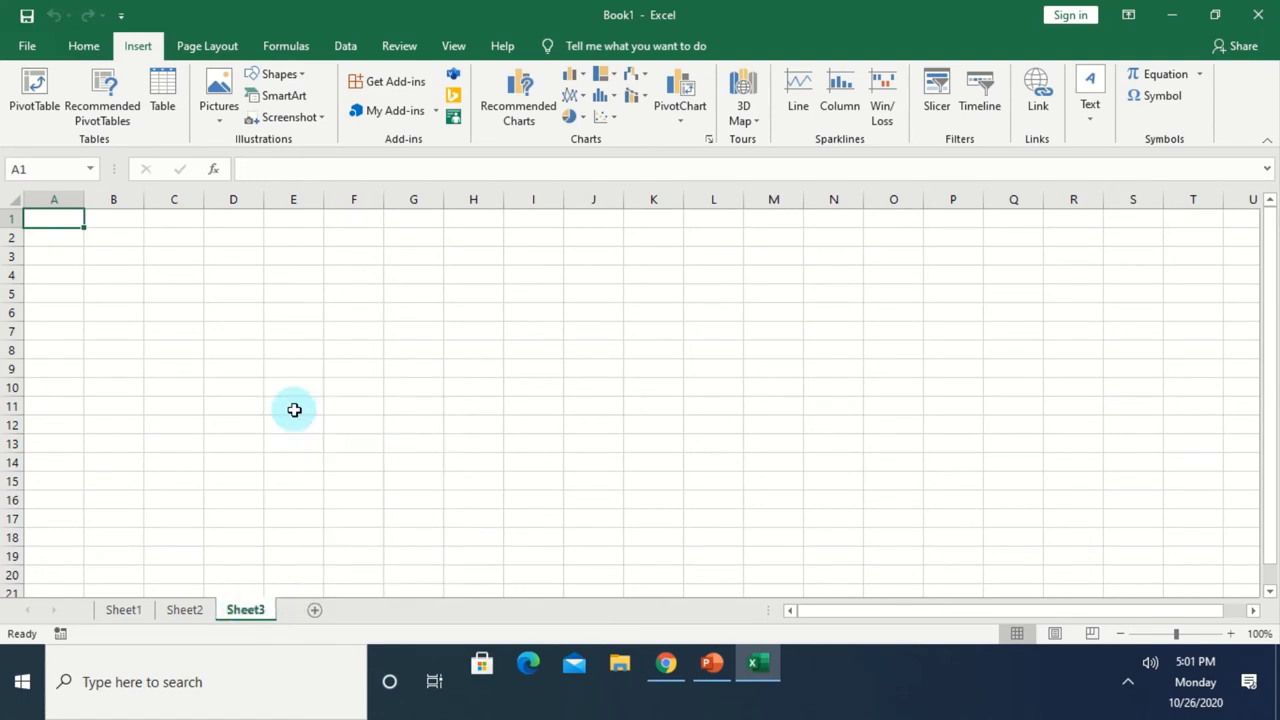
Step: Rename the worksheet Sheet2 as Activity2
left_click(186, 609)
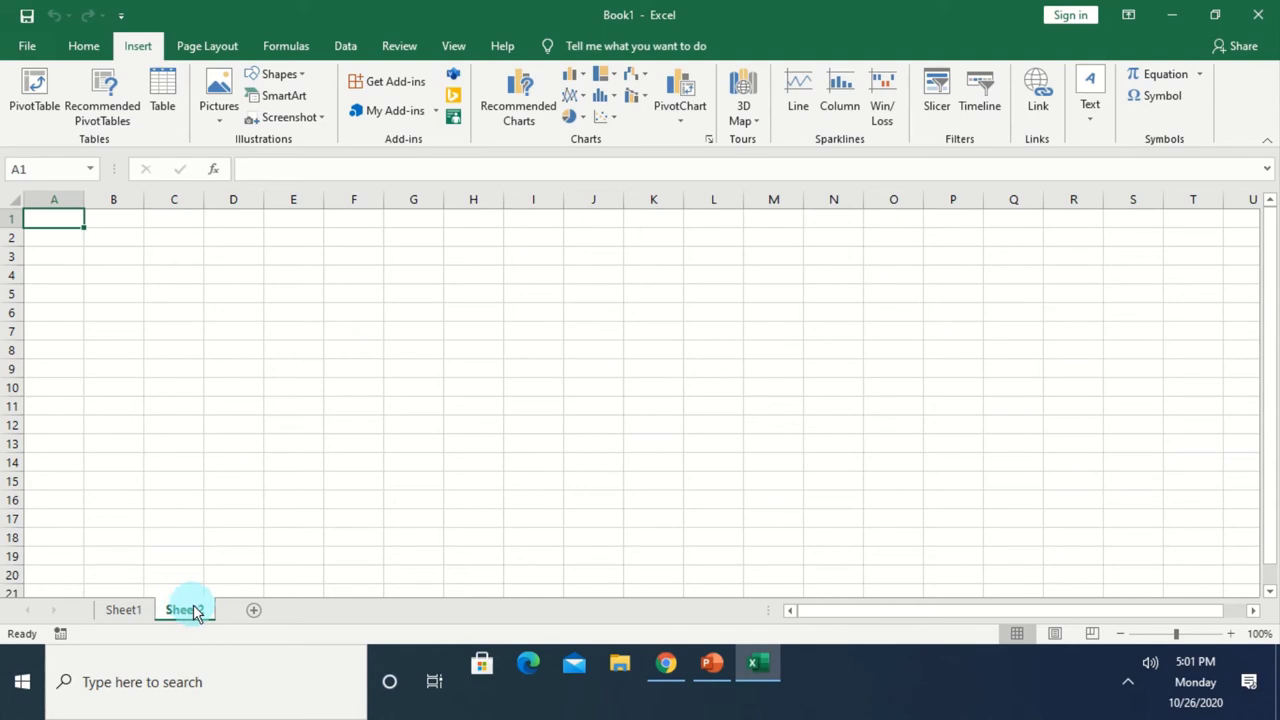
double_click(205, 612)
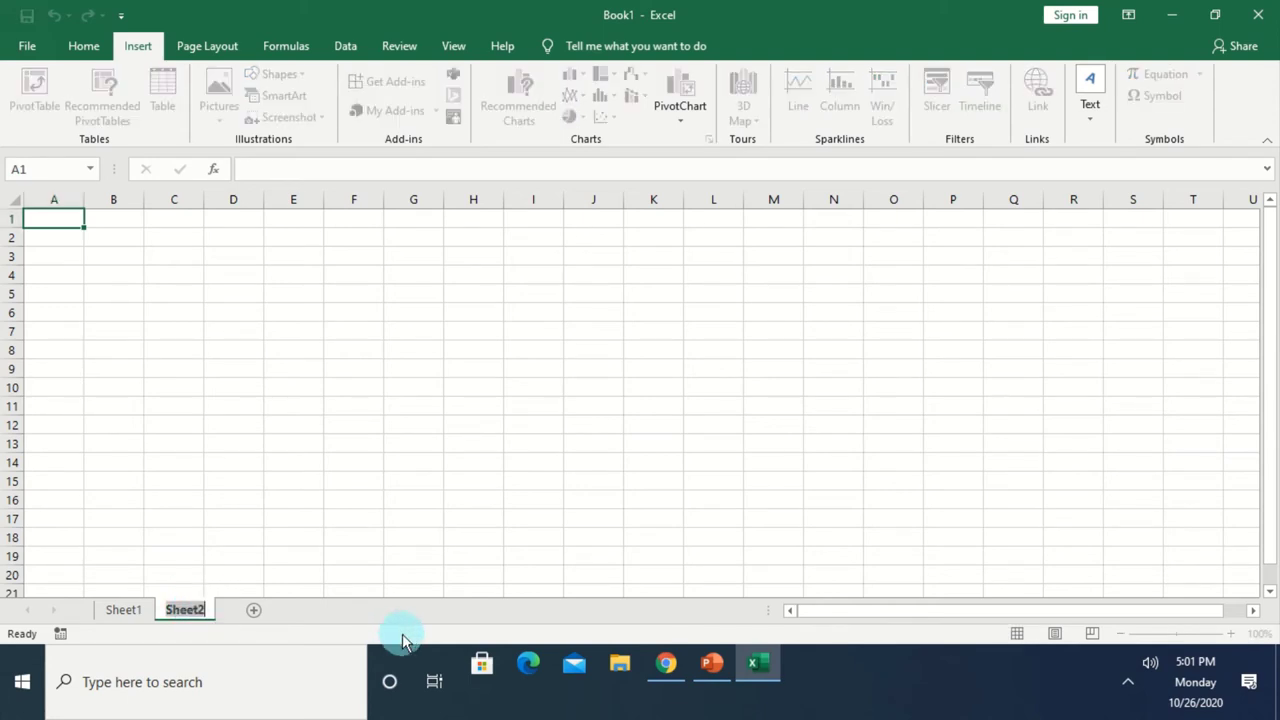
type("Activity2")
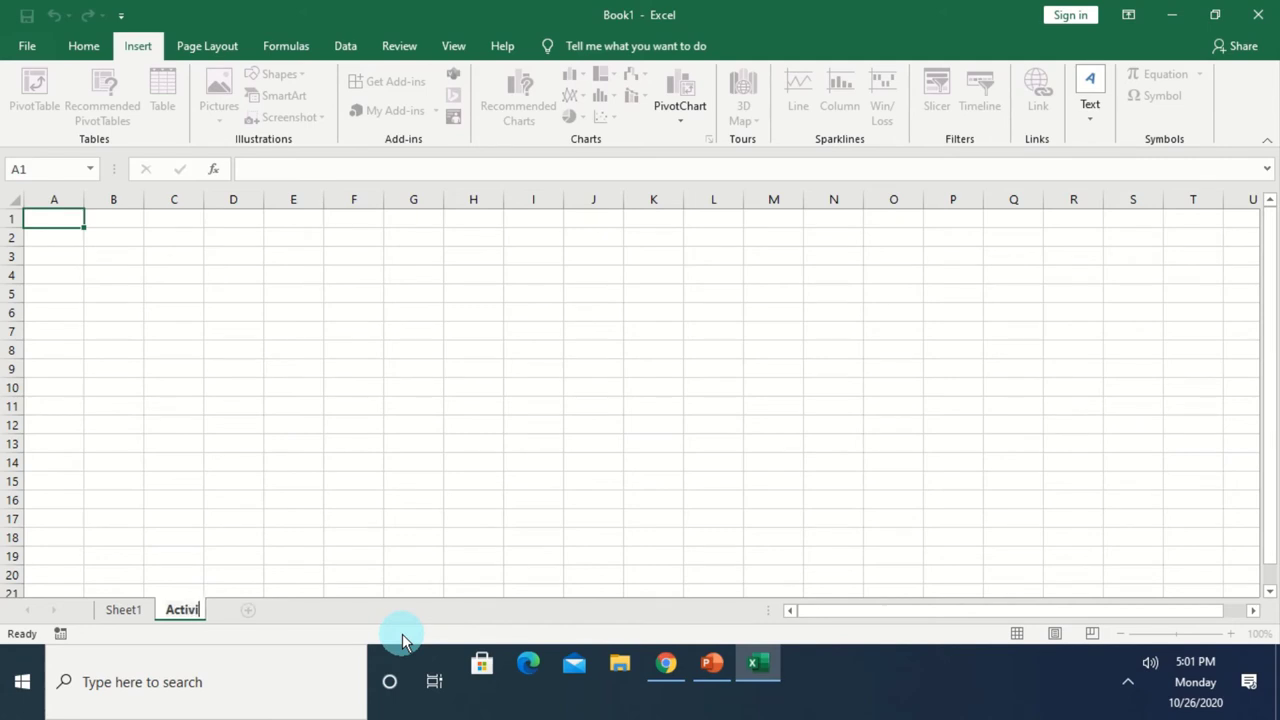
left_click(380, 483)
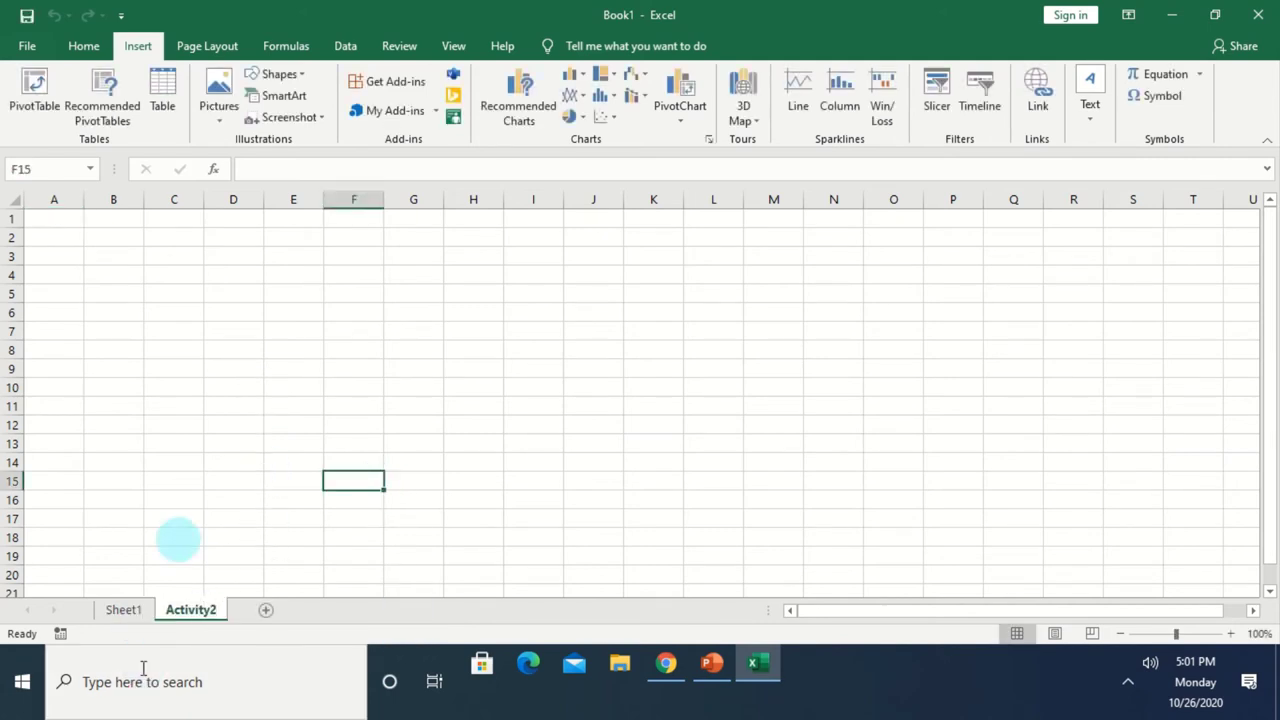
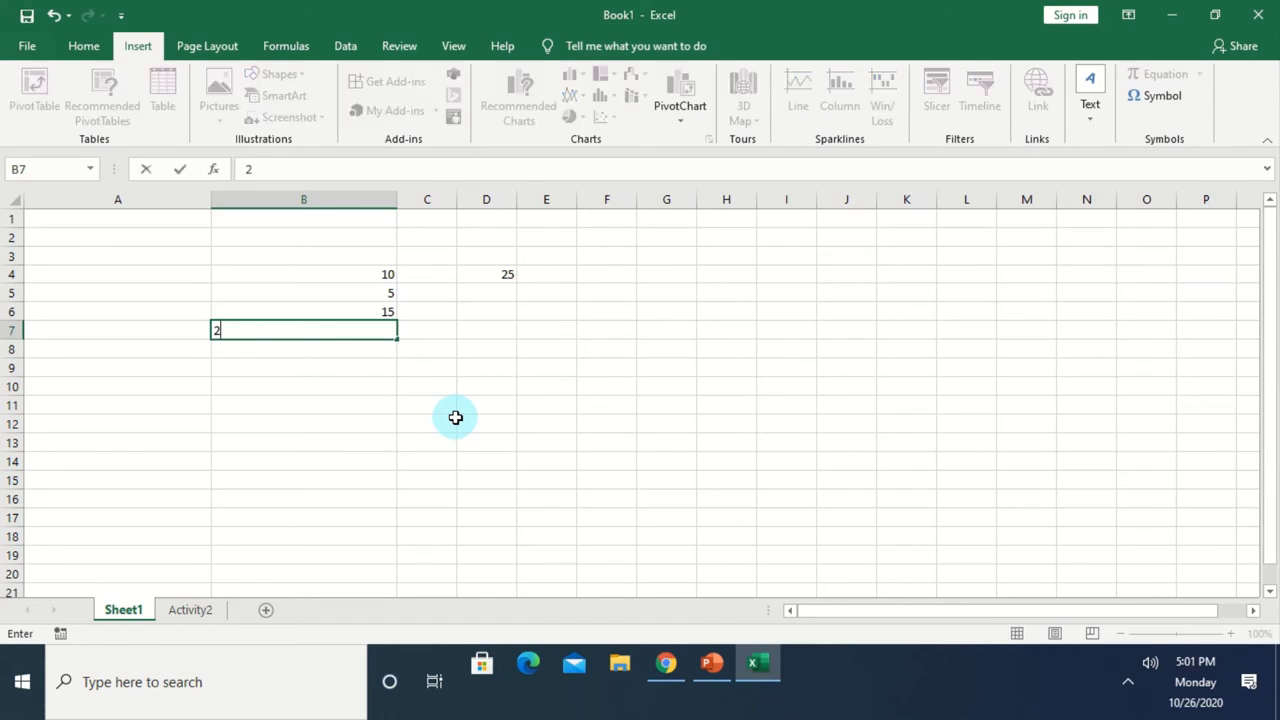
Step: Finish entering 20 in cell B7 of Sheet1 and move the selection to cell D8
key("Return")
left_click(471, 350)
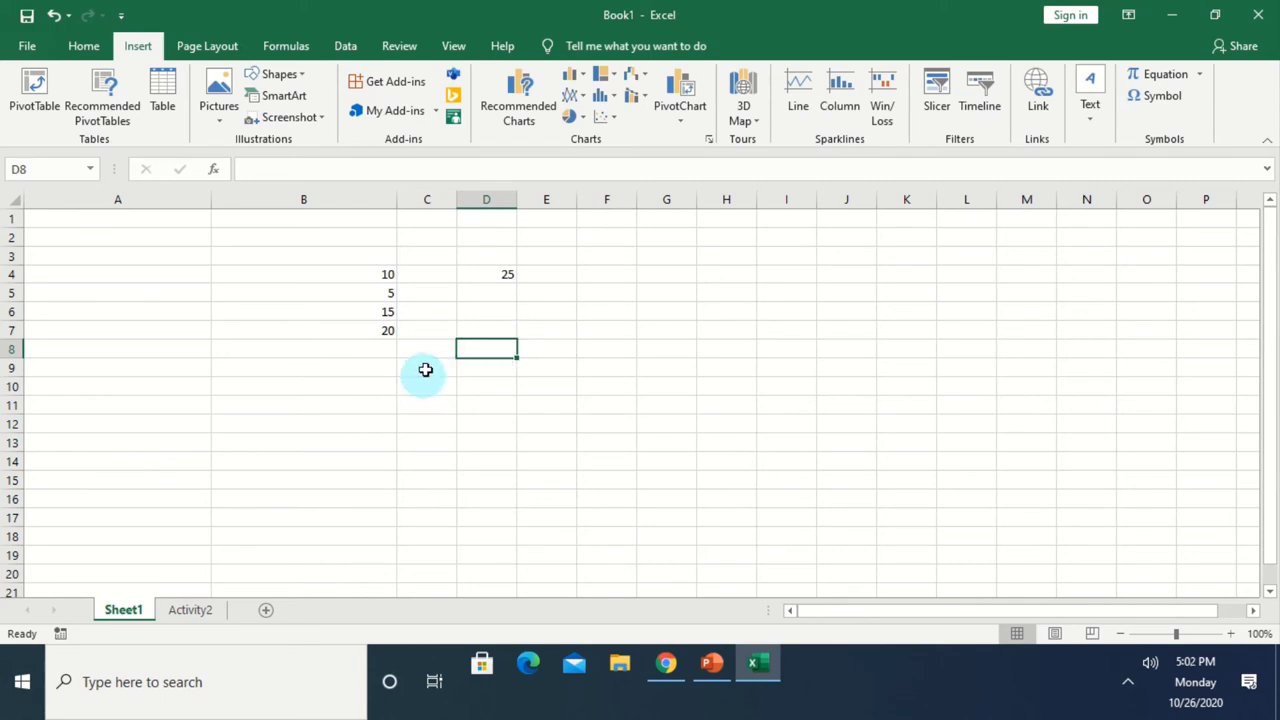
Step: Add up the four values of column B in cell B9 with the formula =B4+B5+B6+B7
left_click(366, 368)
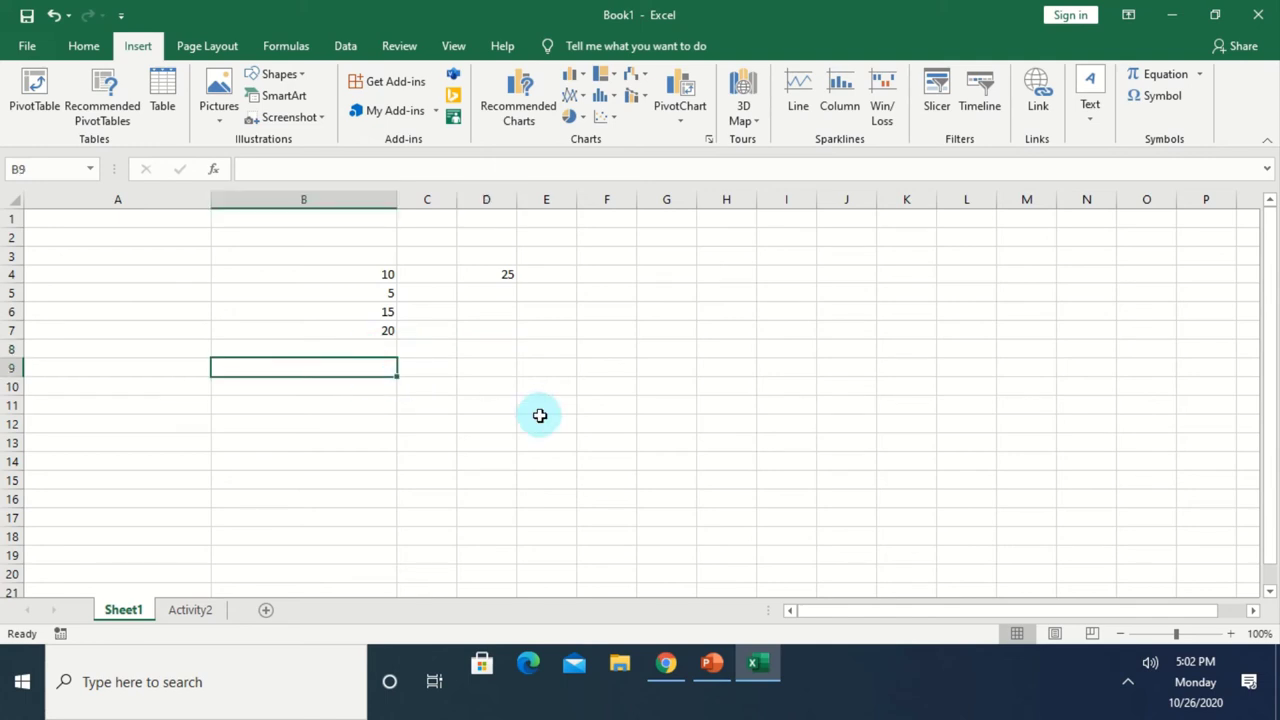
type("=")
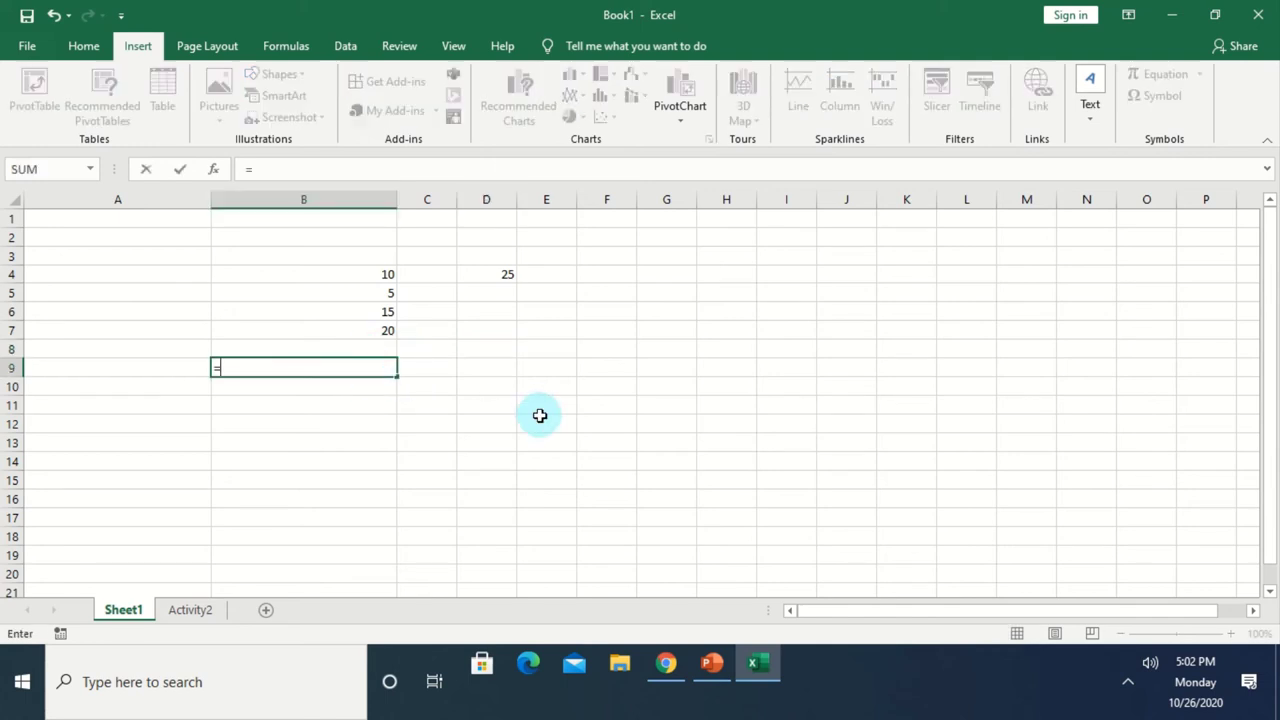
left_click(373, 272)
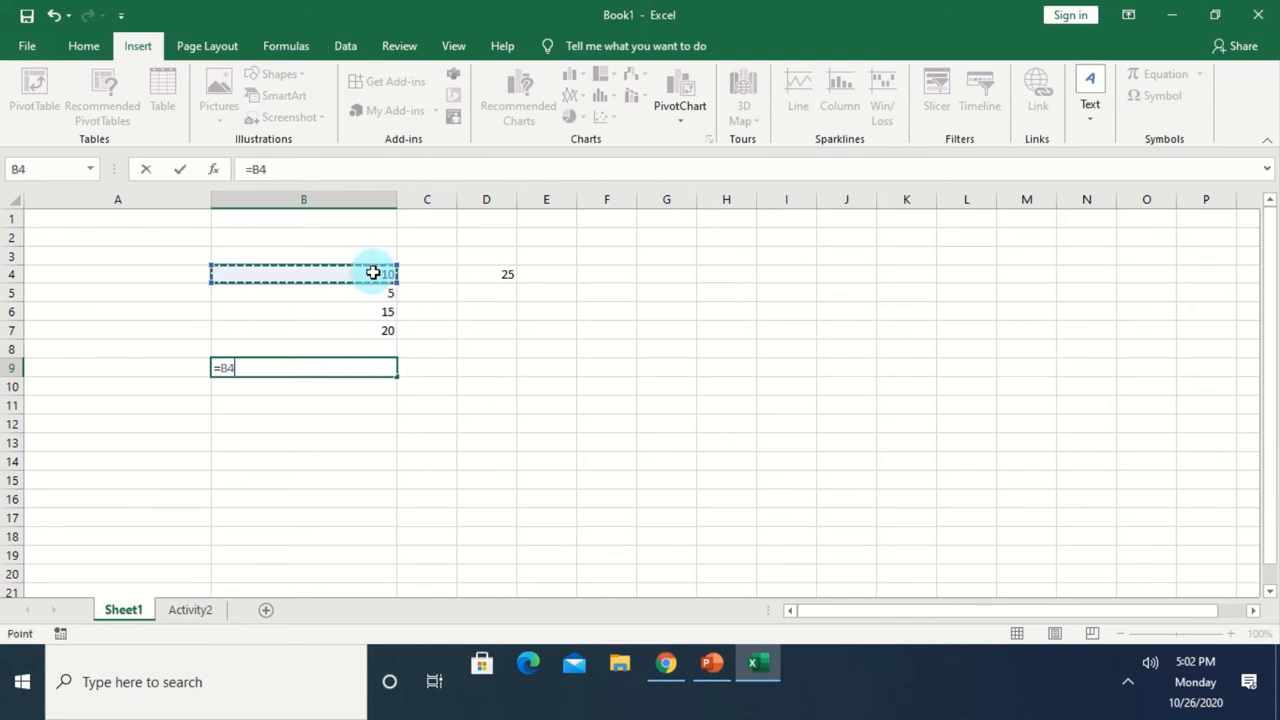
type("+")
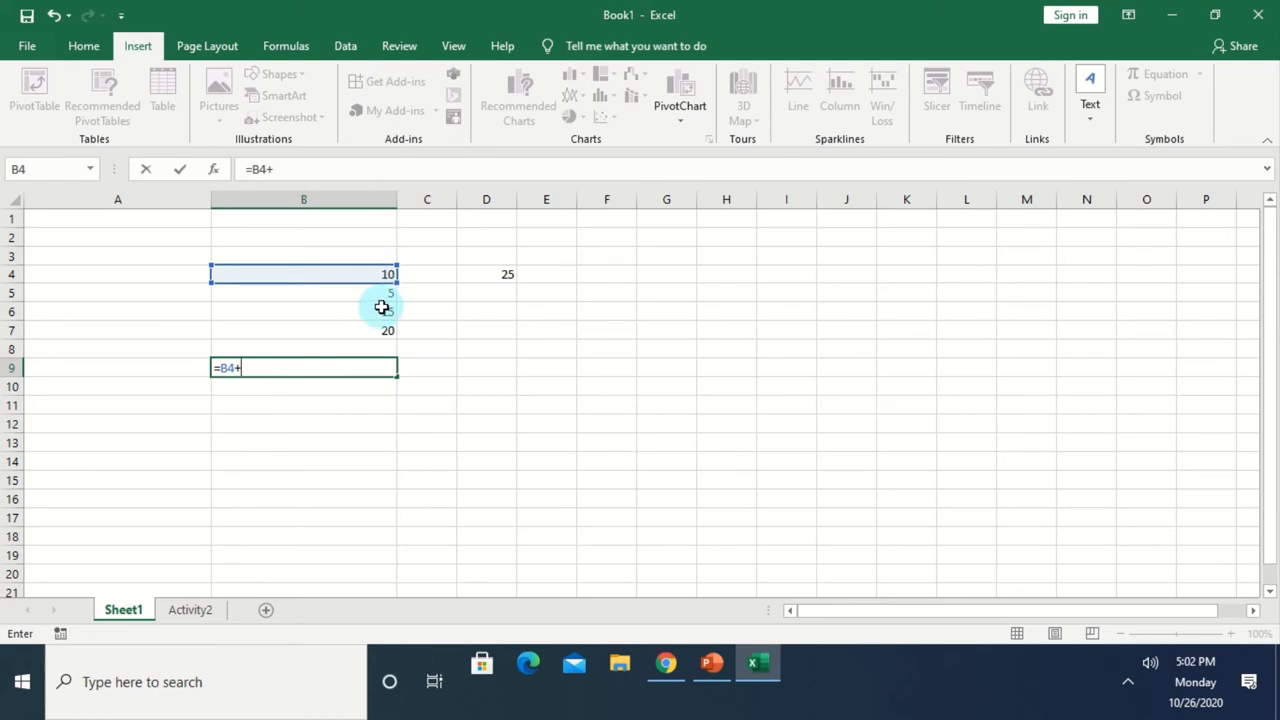
left_click(381, 293)
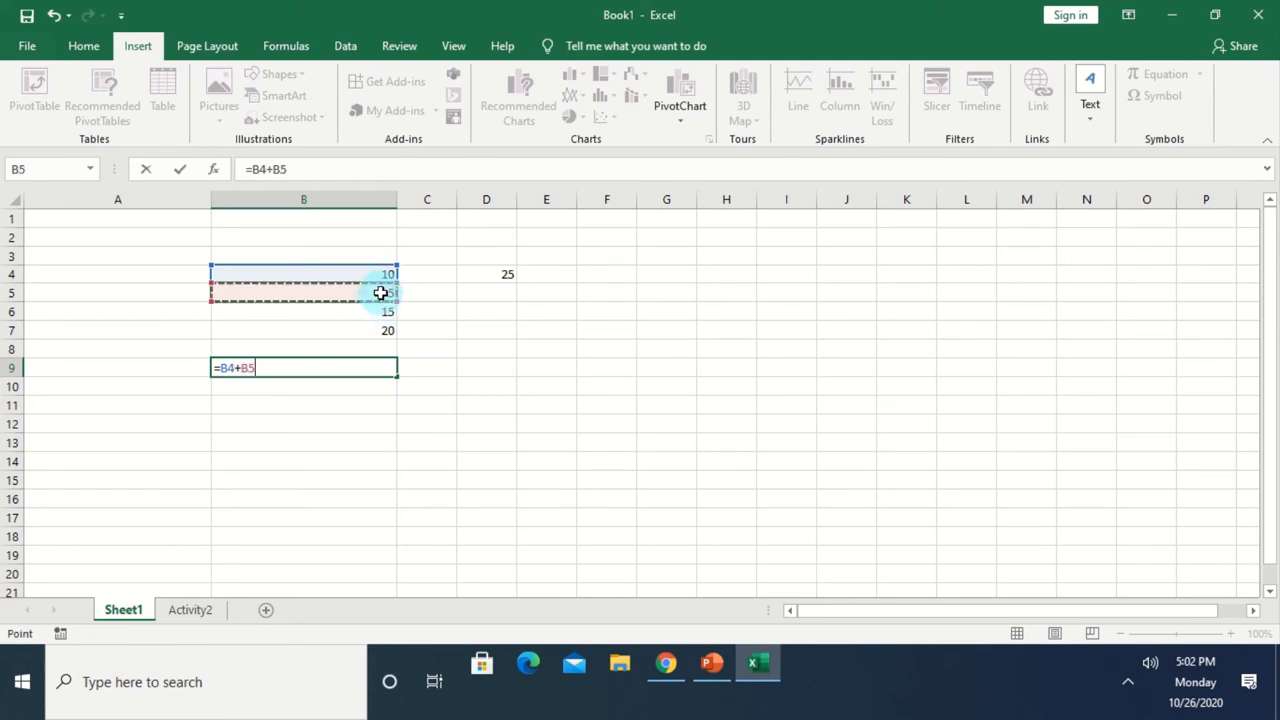
type("+")
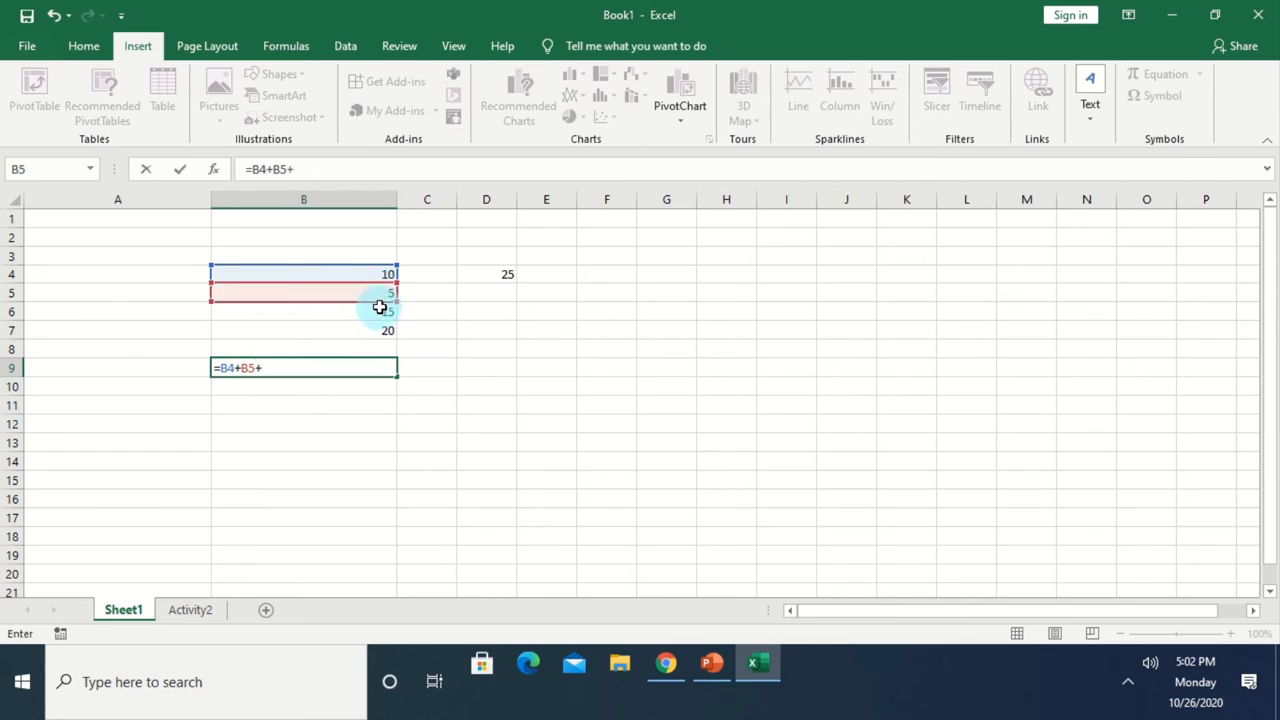
left_click(375, 313)
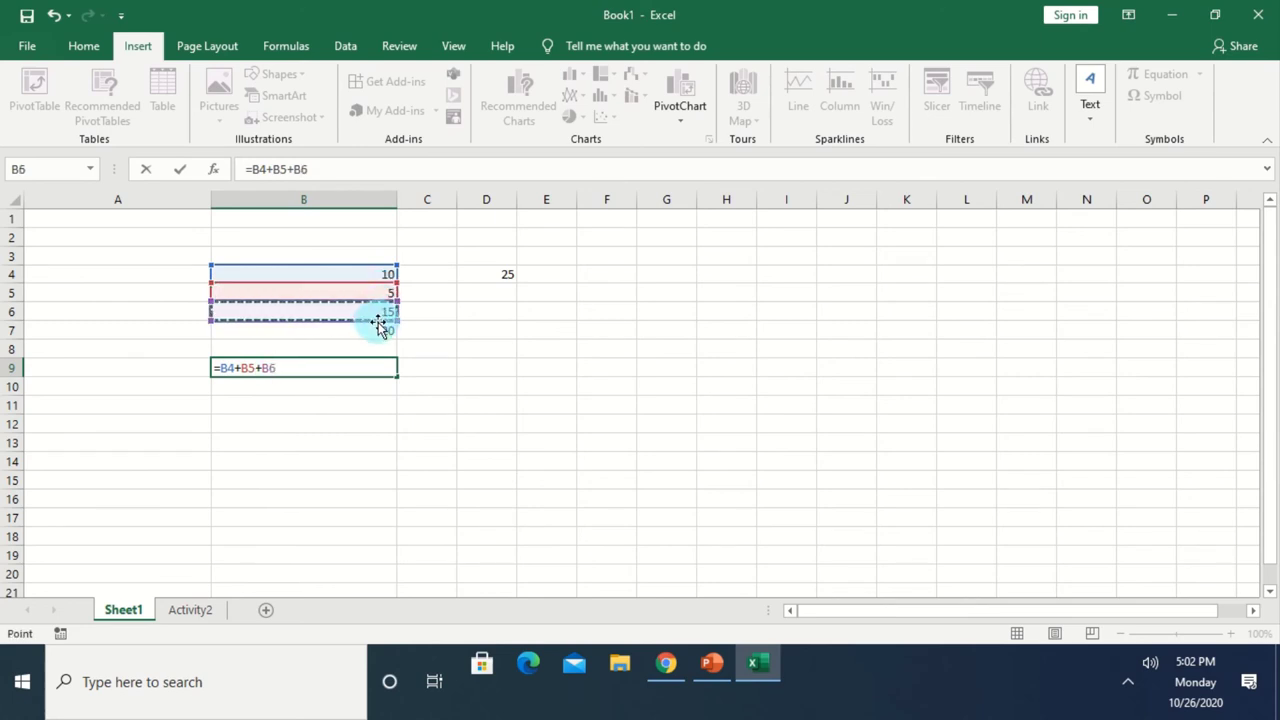
type("=")
key("BackSpace")
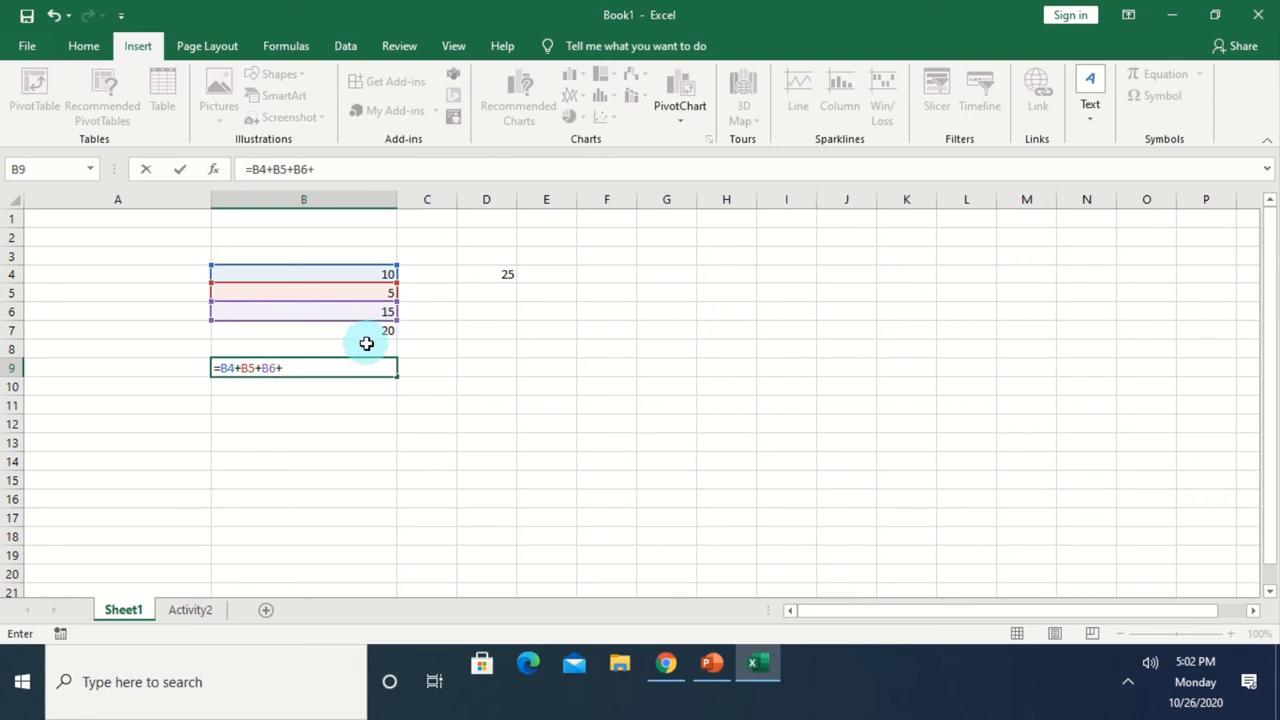
left_click(392, 331)
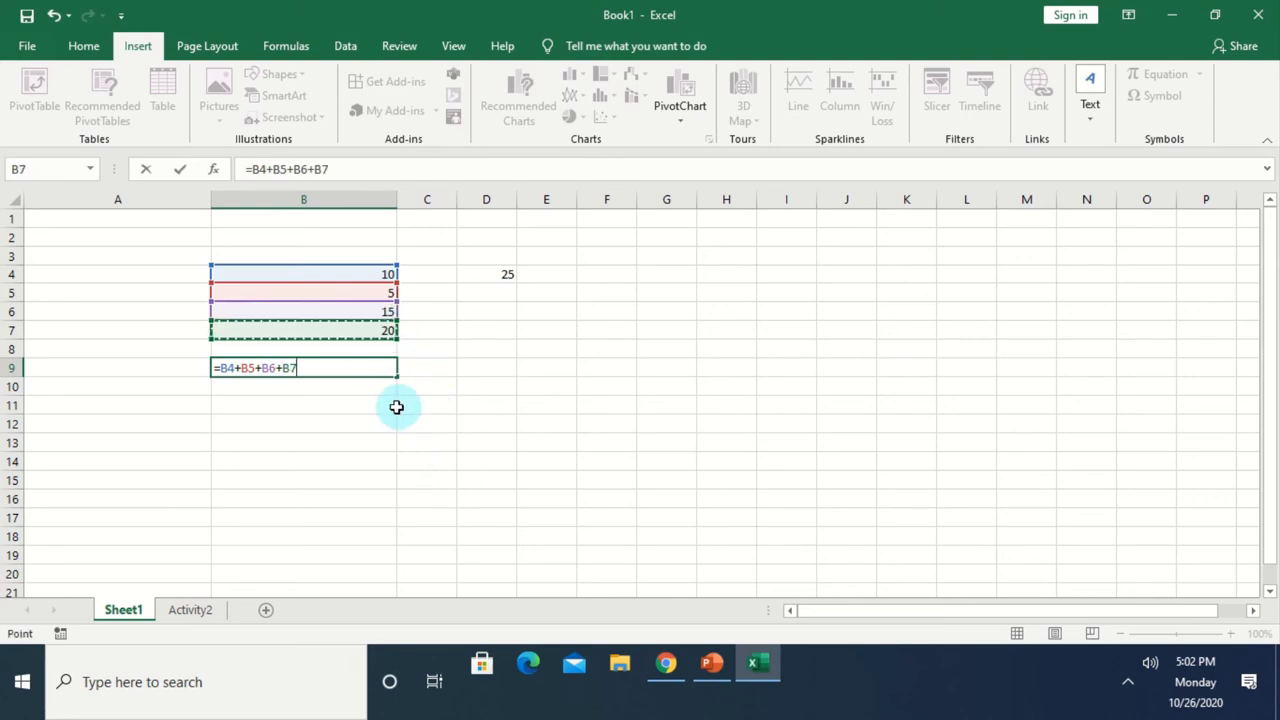
key("Return")
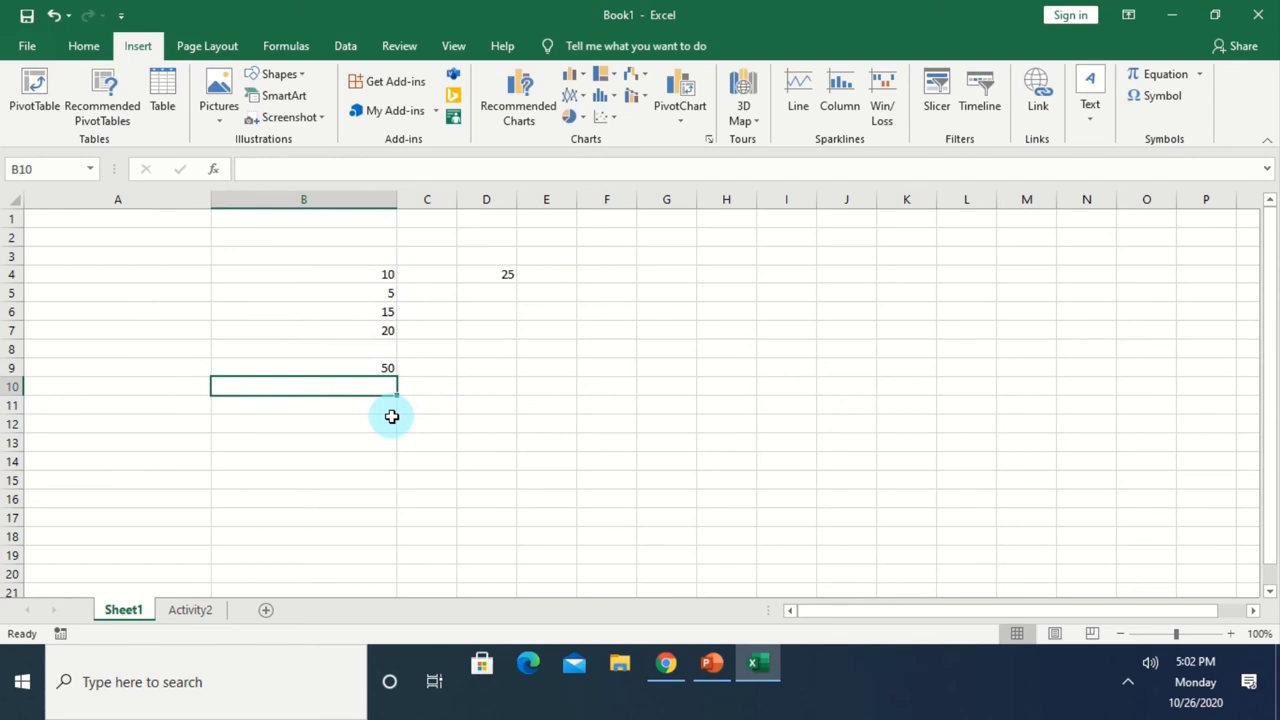
Step: Examine the sum formula of cell B9 in the formula bar and inside the cell, leaving it as it is
left_click(380, 368)
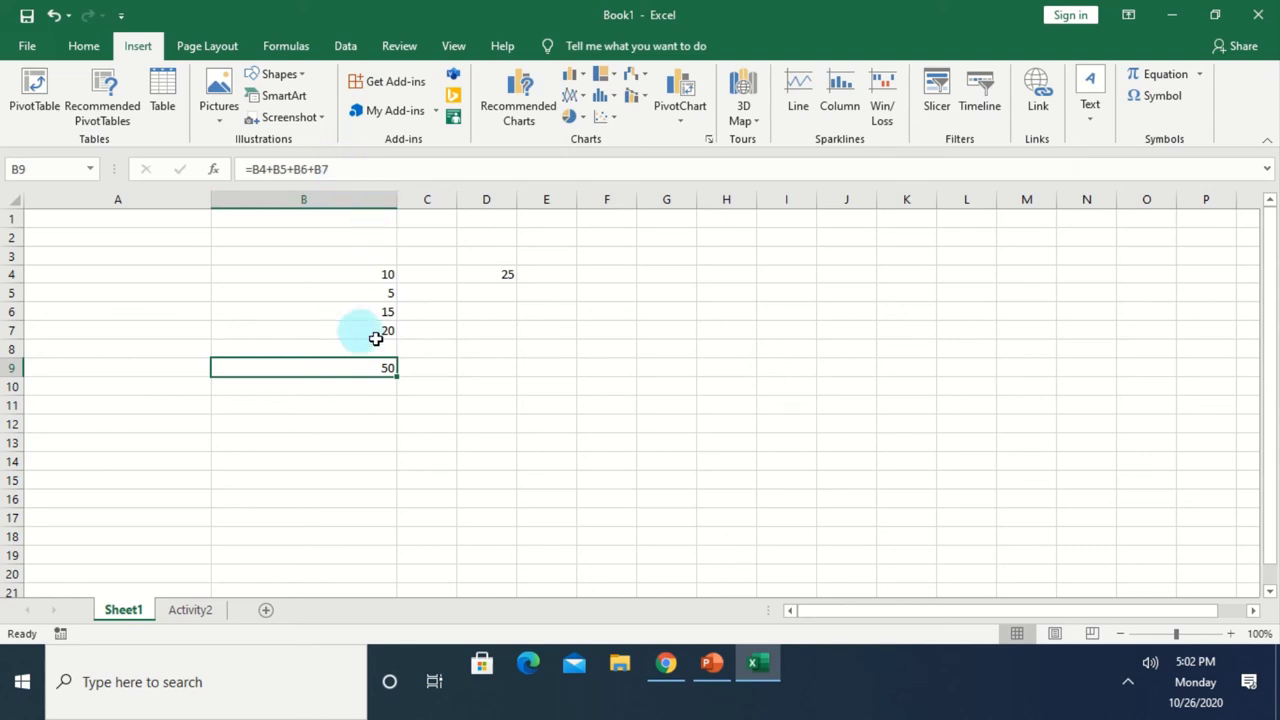
left_click(337, 169)
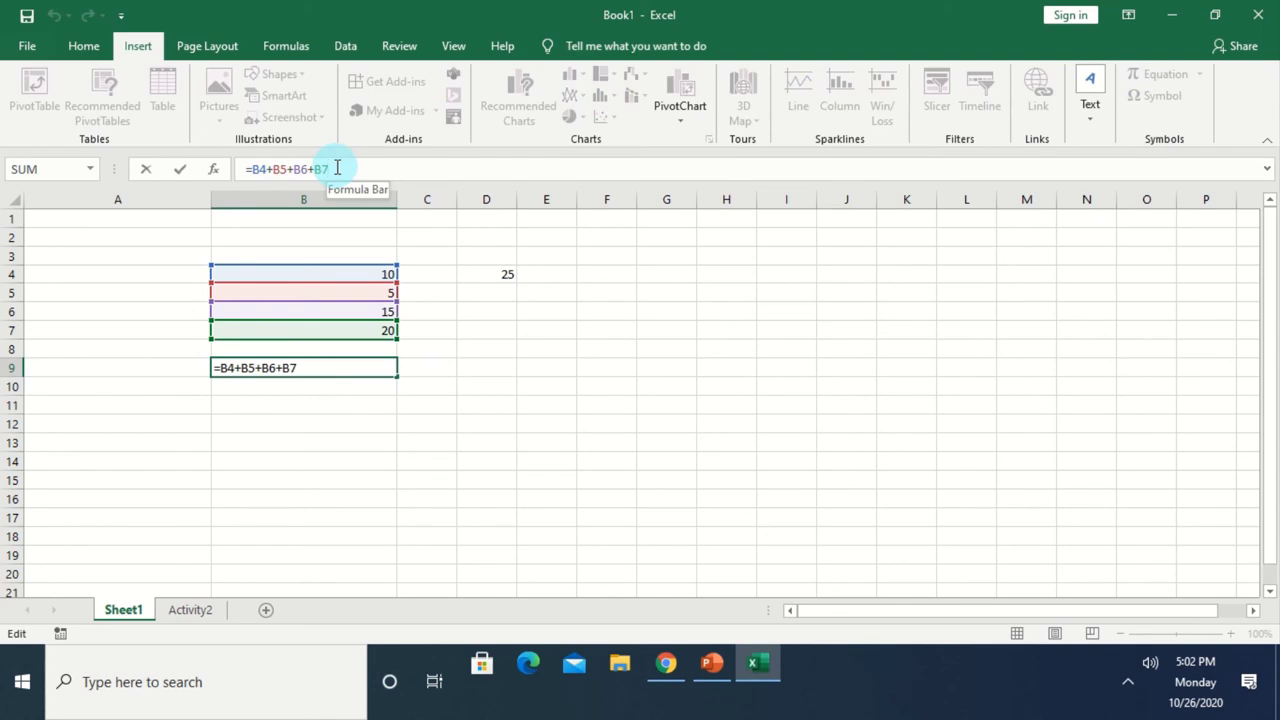
left_click(349, 369)
double_click(349, 369)
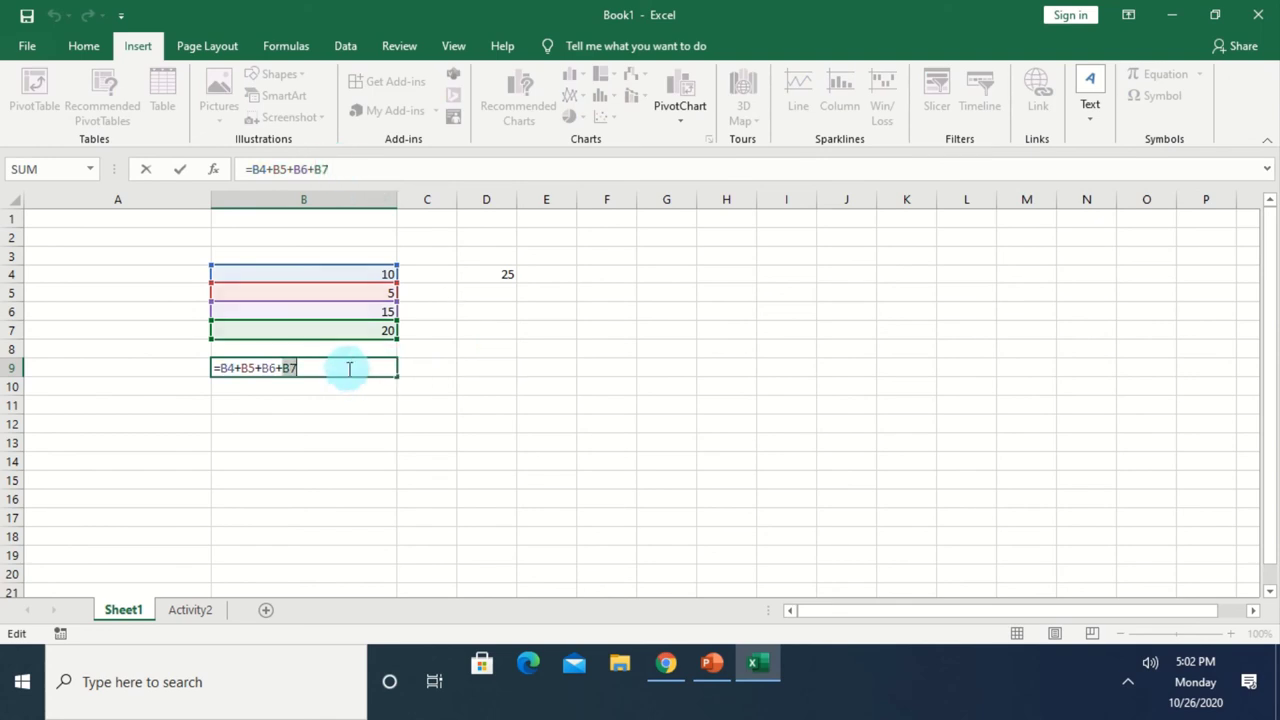
key("Return")
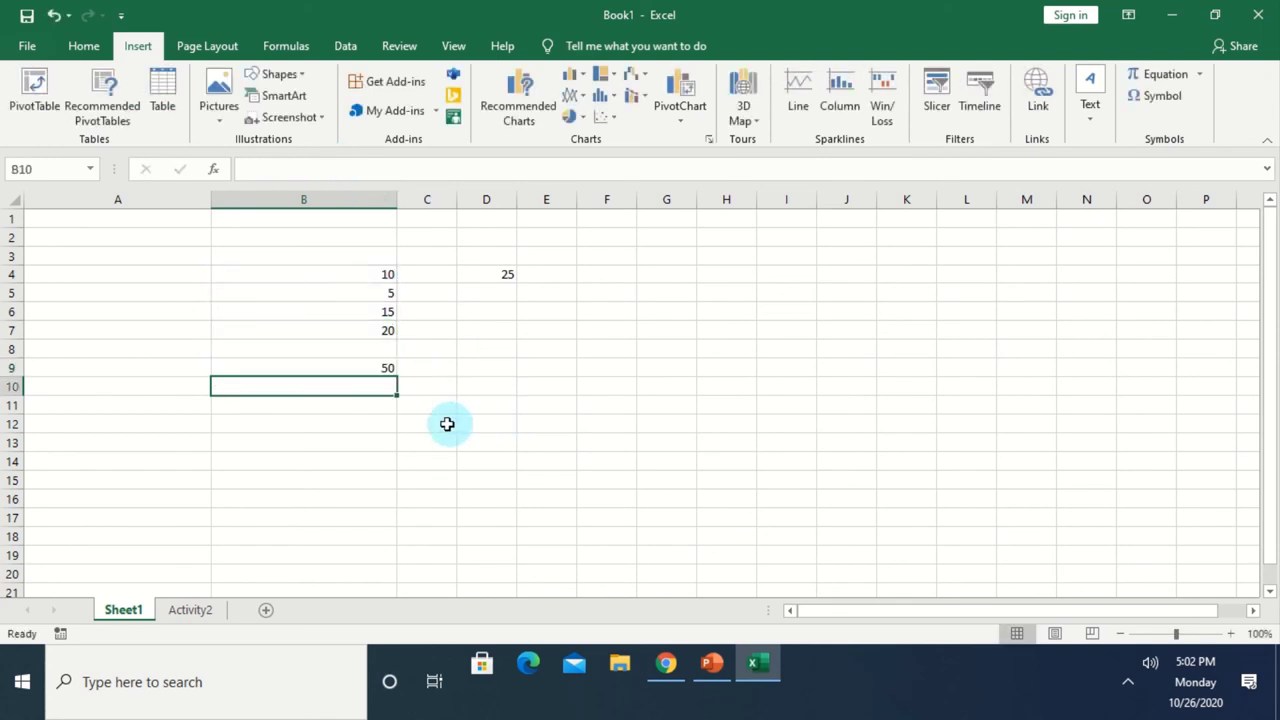
Step: Remove the reference to B7 from the sum in cell B9 so the formula reads =B4+B5+B6
left_click(375, 366)
double_click(375, 366)
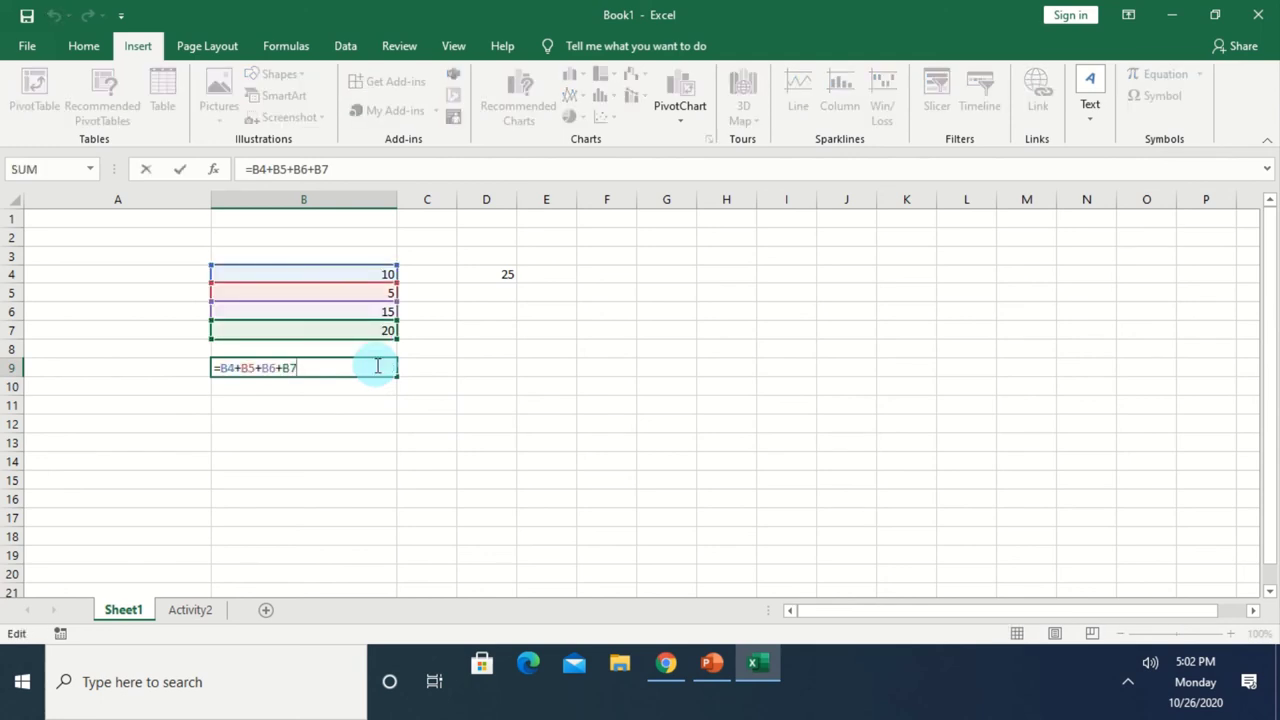
key("BackSpace")
key("BackSpace")
key("BackSpace")
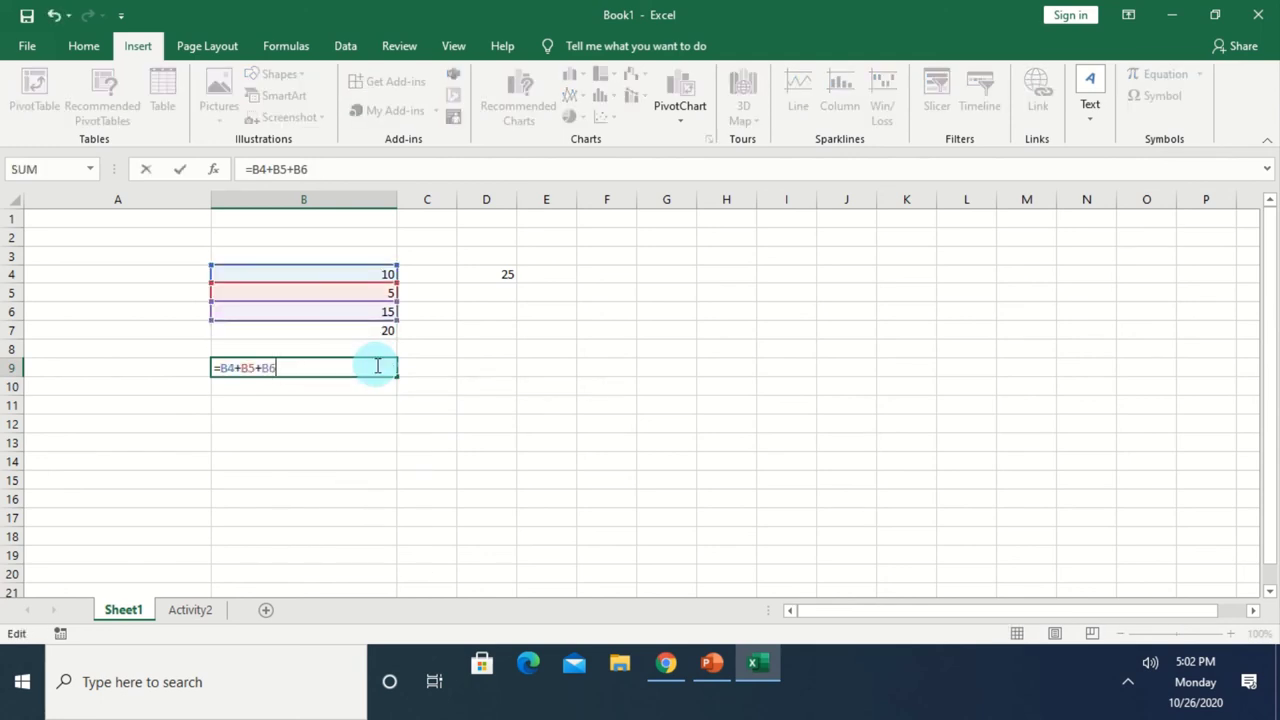
key("Return")
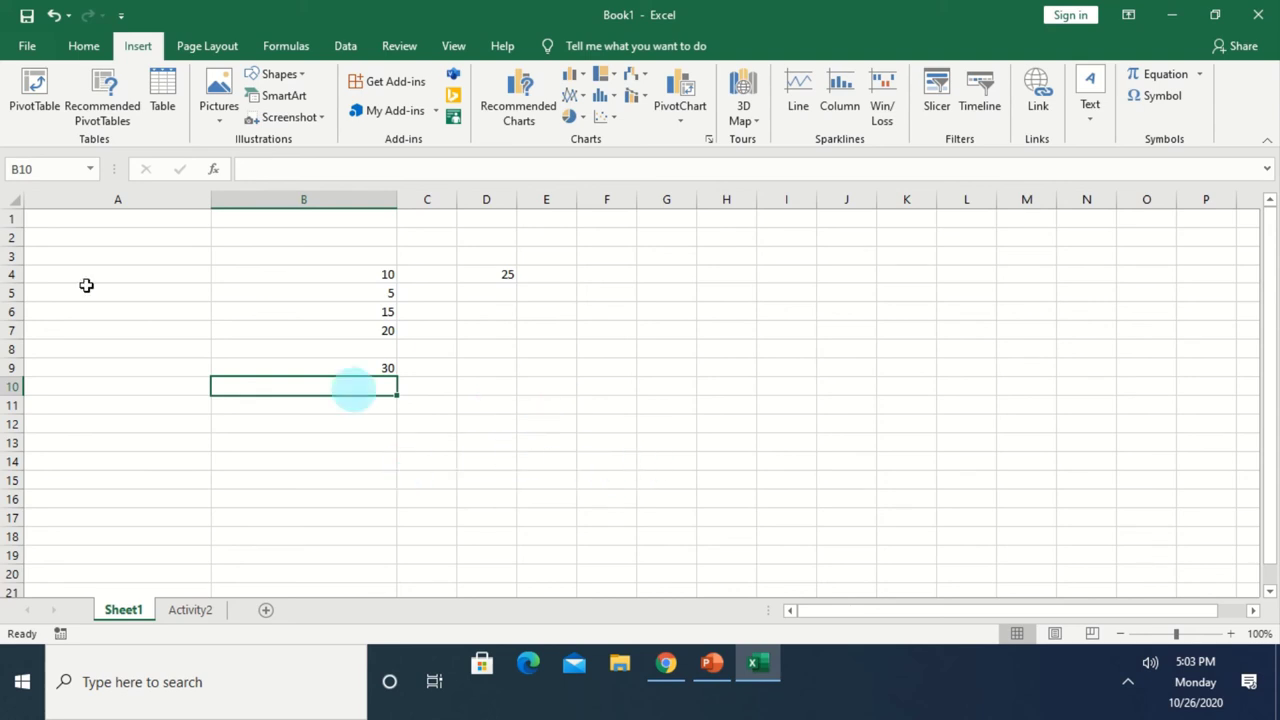
Step: Start saving the workbook on this PC and choose the Documents folder as its location
left_click(29, 49)
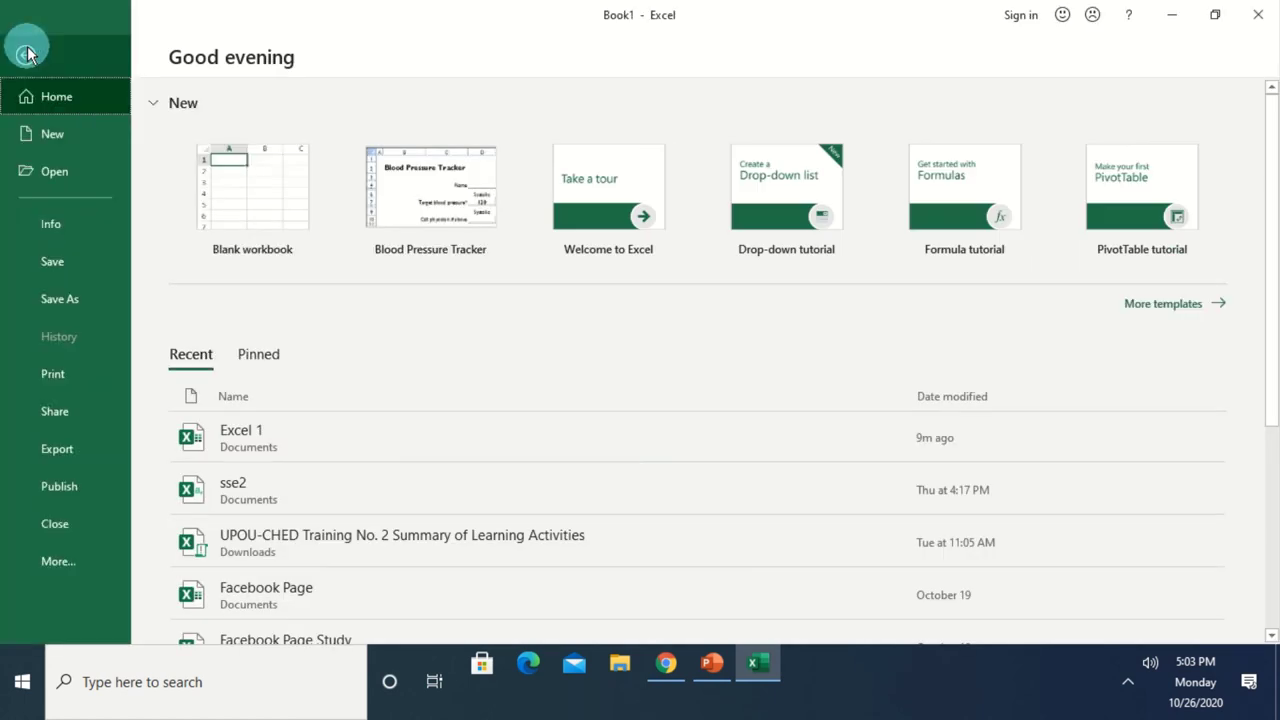
left_click(62, 261)
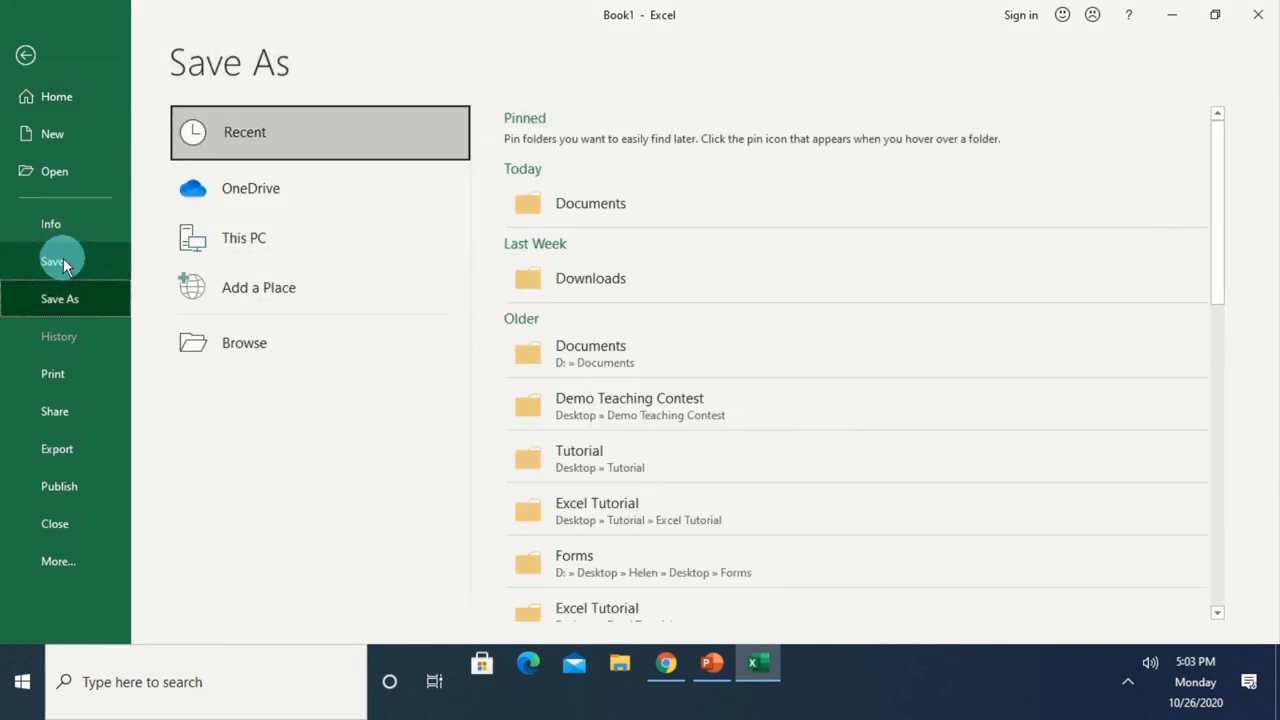
left_click(242, 238)
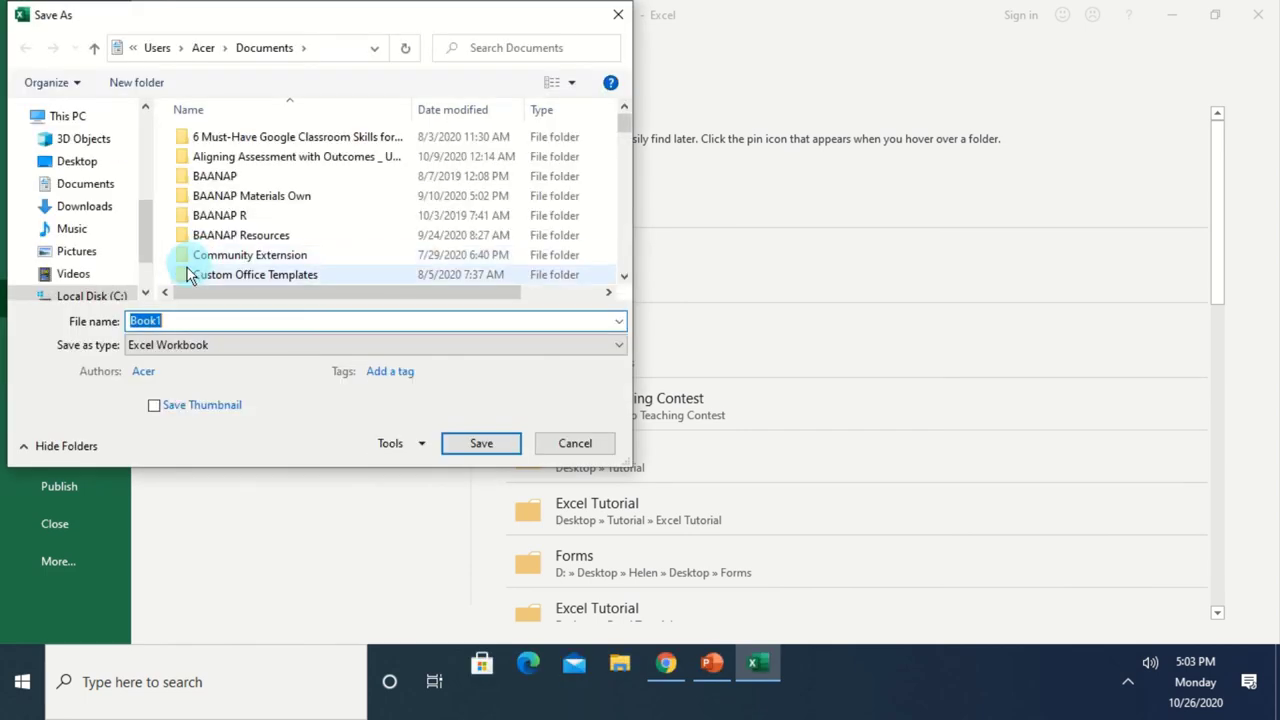
left_click(100, 188)
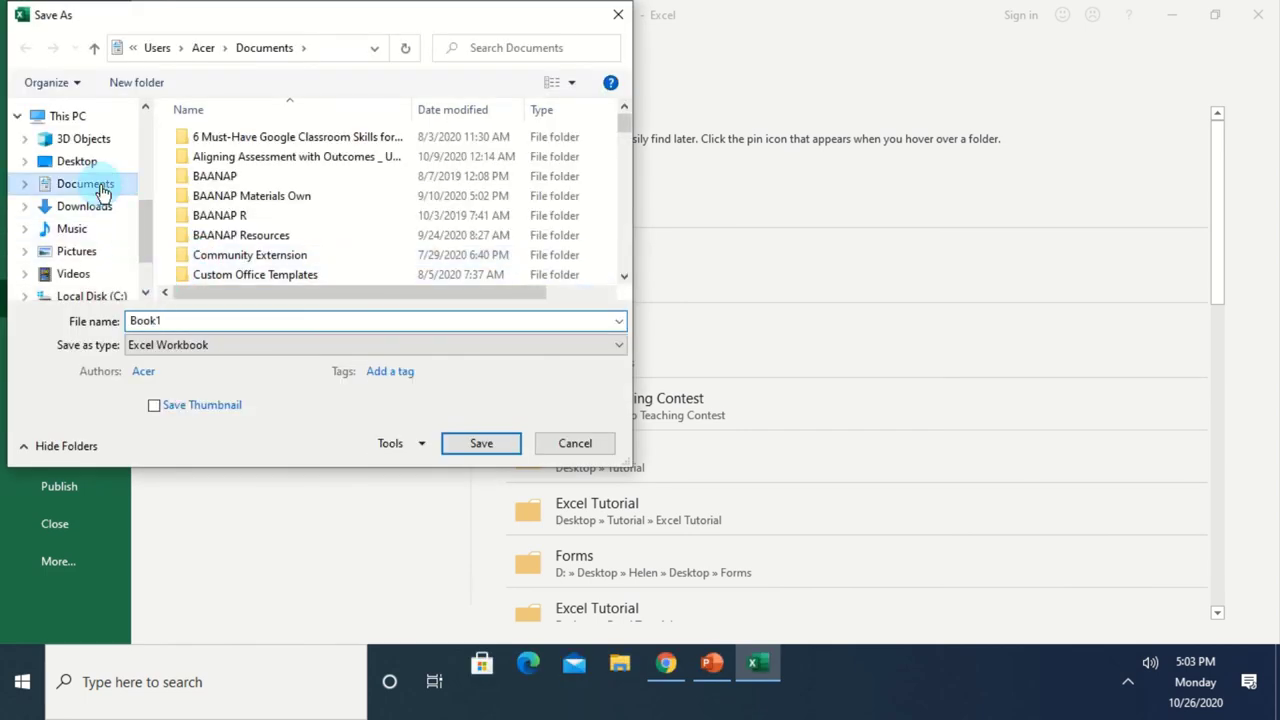
Step: Save the workbook under the file name Activity 1 as an Excel Workbook and close it
double_click(183, 323)
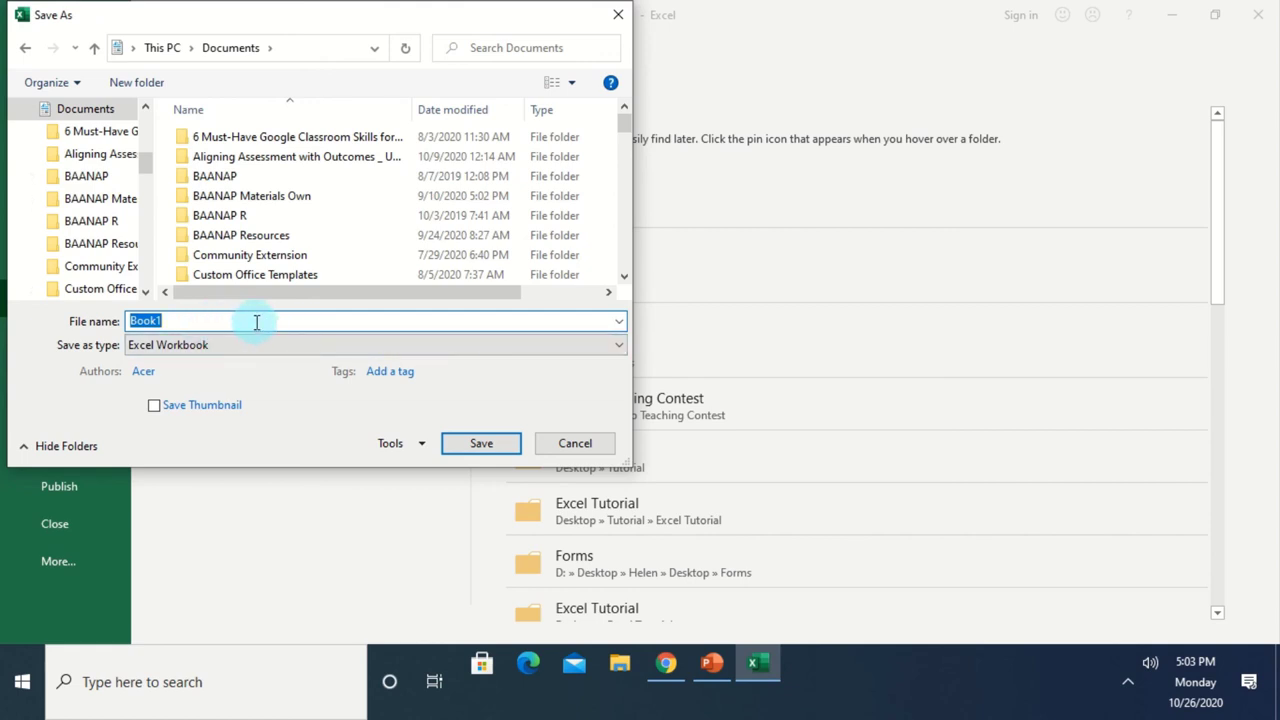
left_click(203, 345)
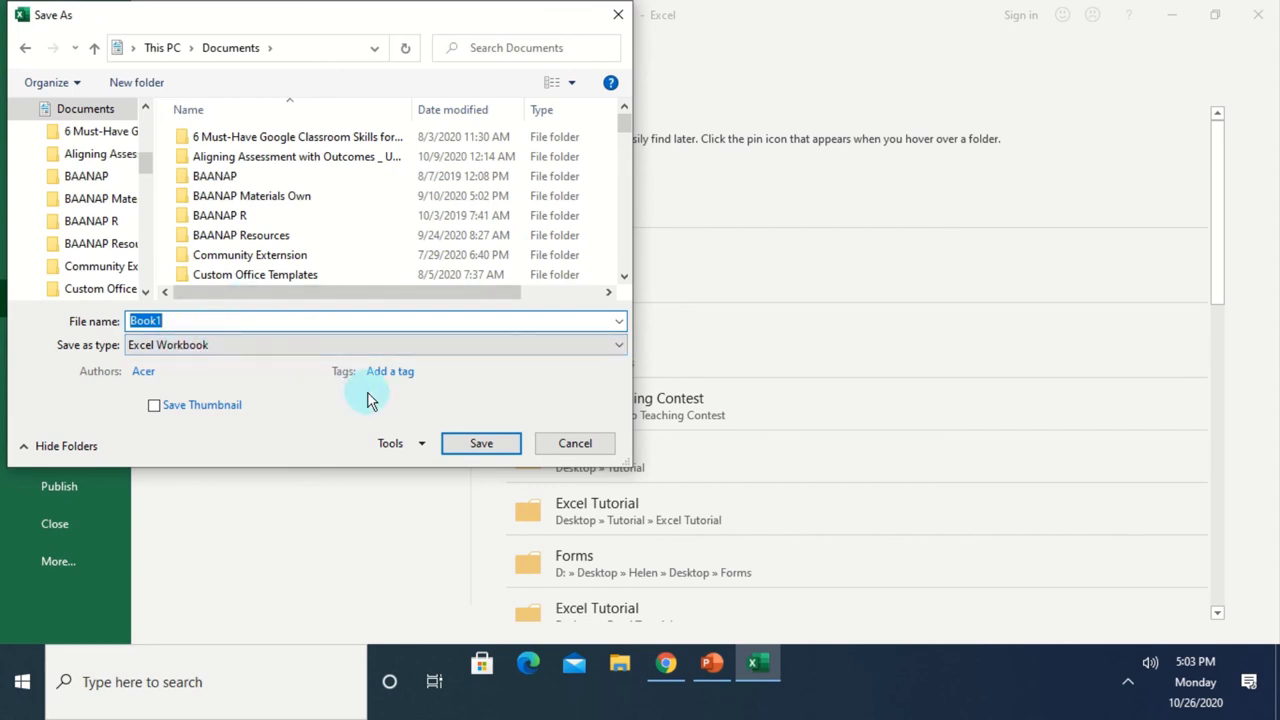
type("Acti")
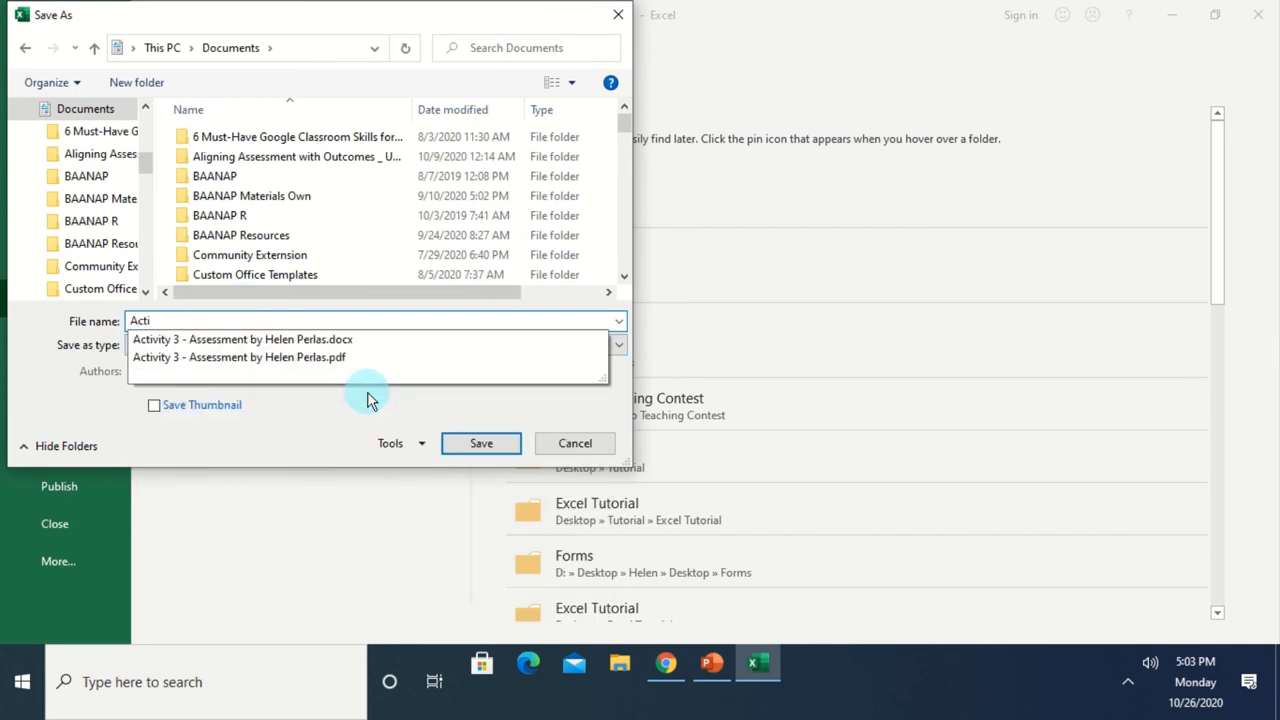
type("vity 1")
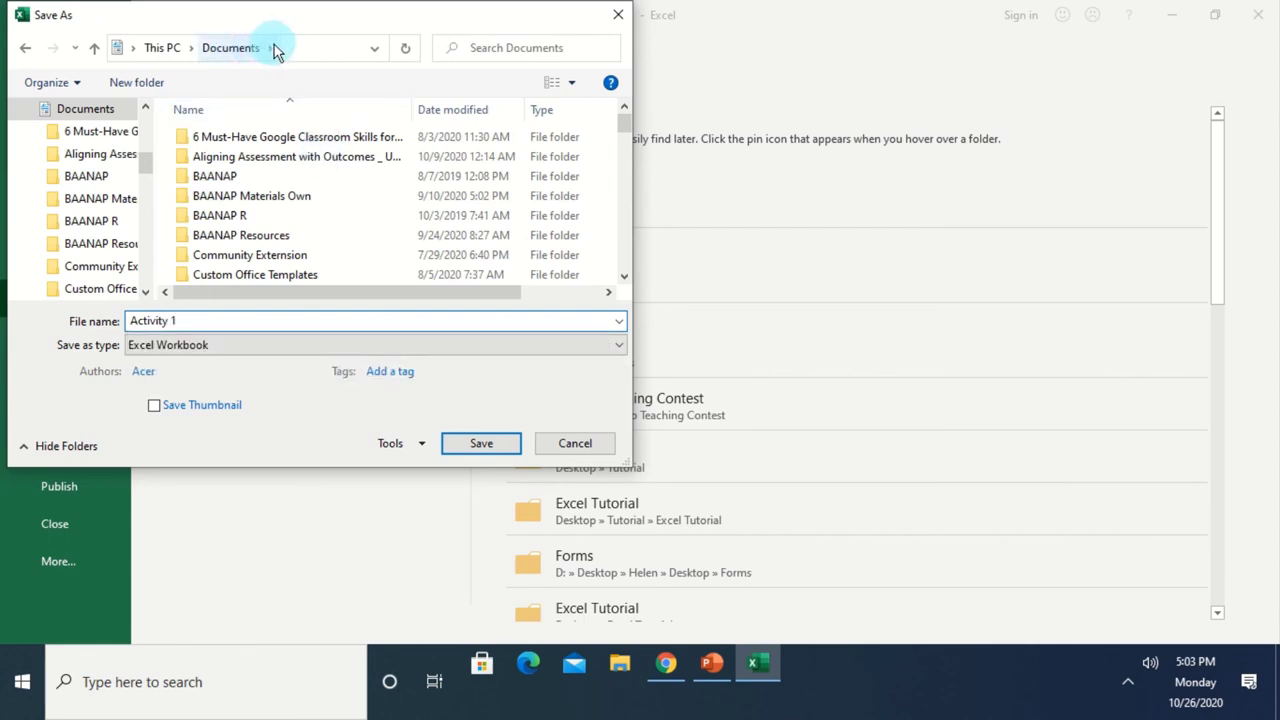
left_click(231, 48)
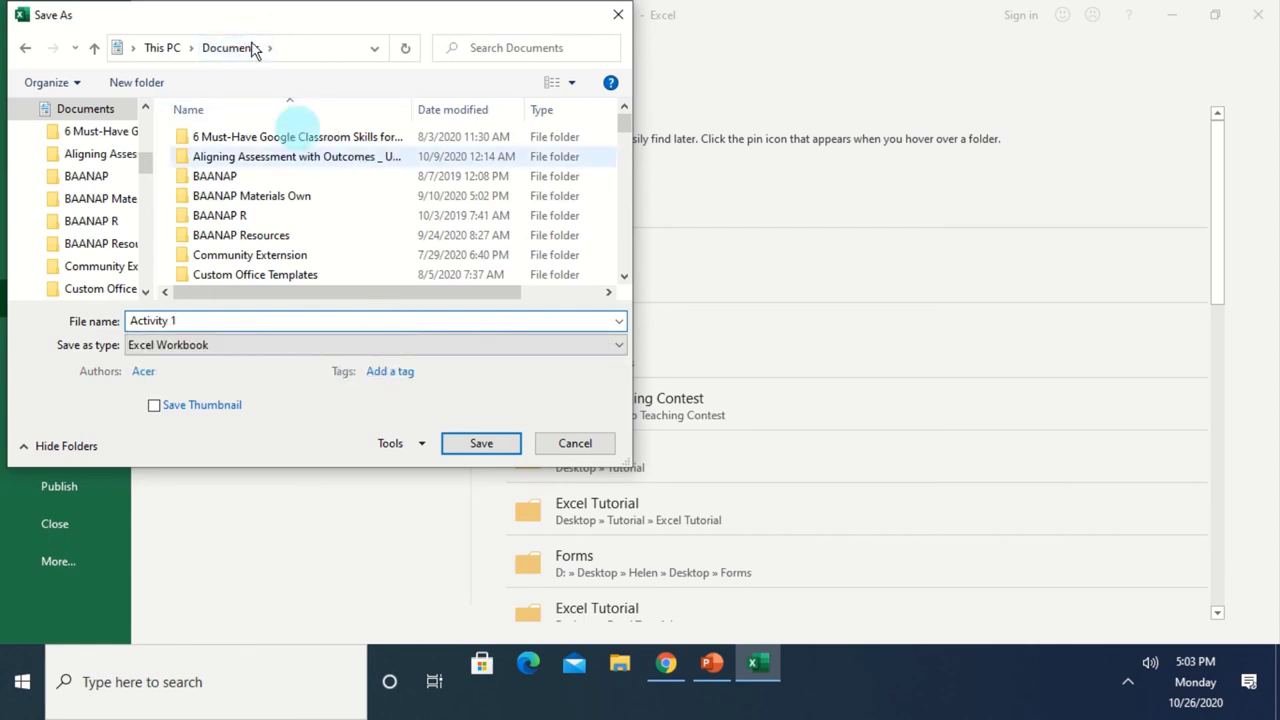
left_click(484, 443)
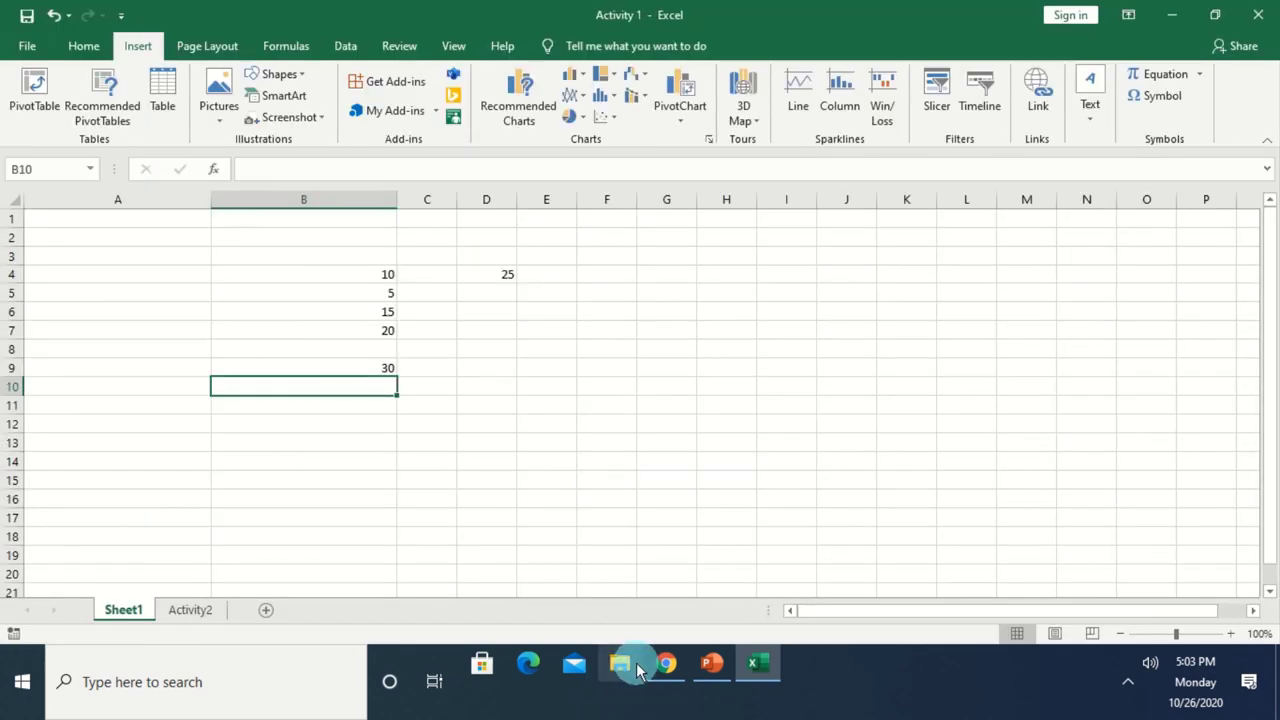
left_click(1258, 14)
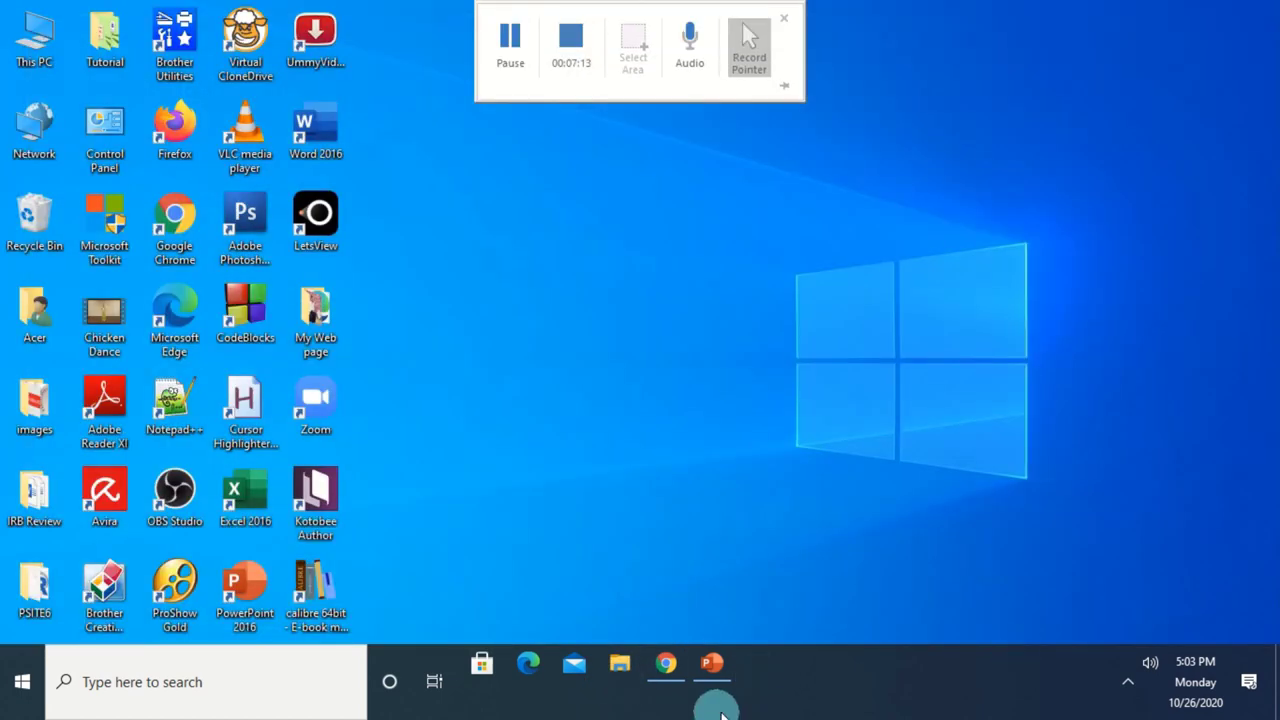
Step: Switch to File Explorer, open the Documents folder and select the Activity 1 workbook
left_click(622, 664)
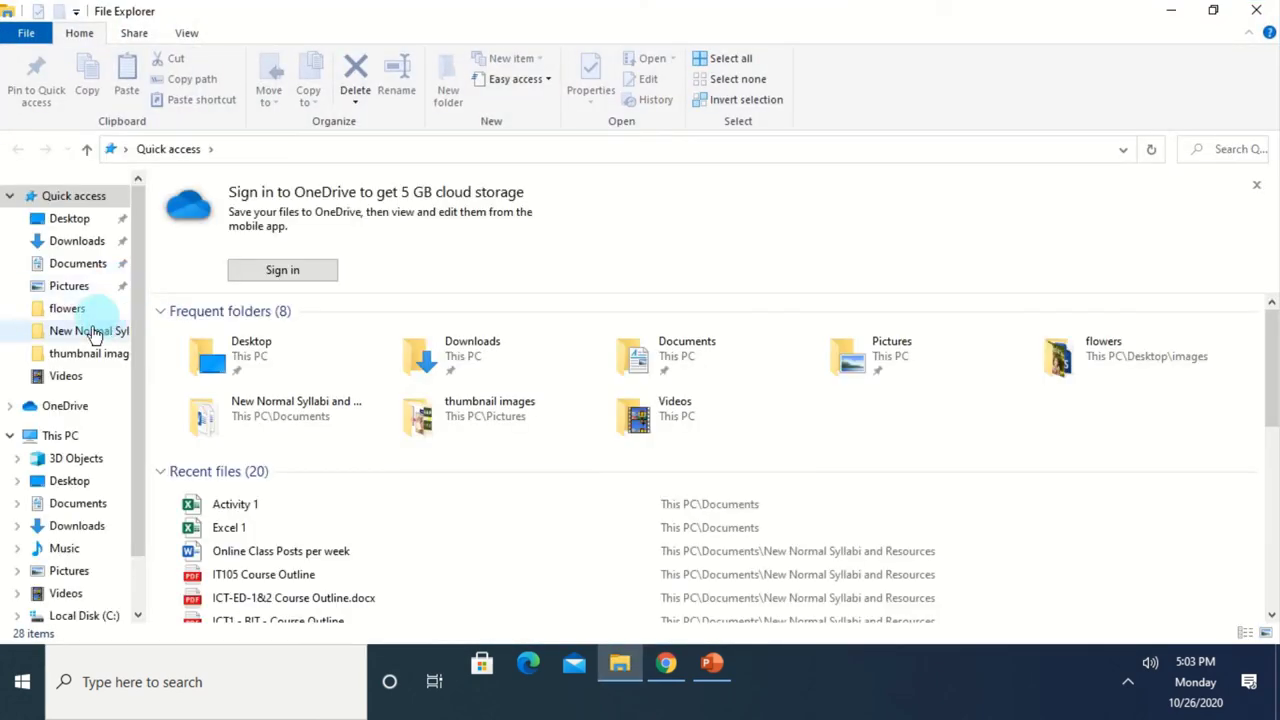
left_click(78, 503)
scroll(214, 460, "down", 12)
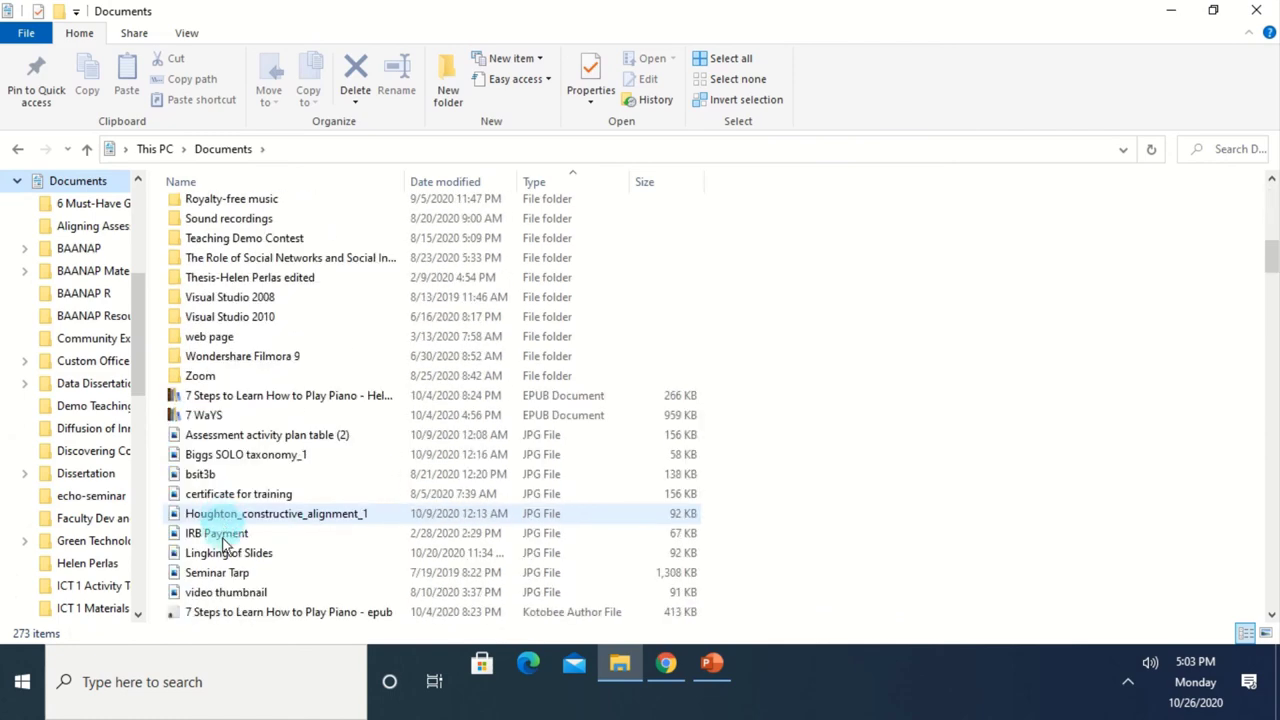
scroll(225, 545, "down", 20)
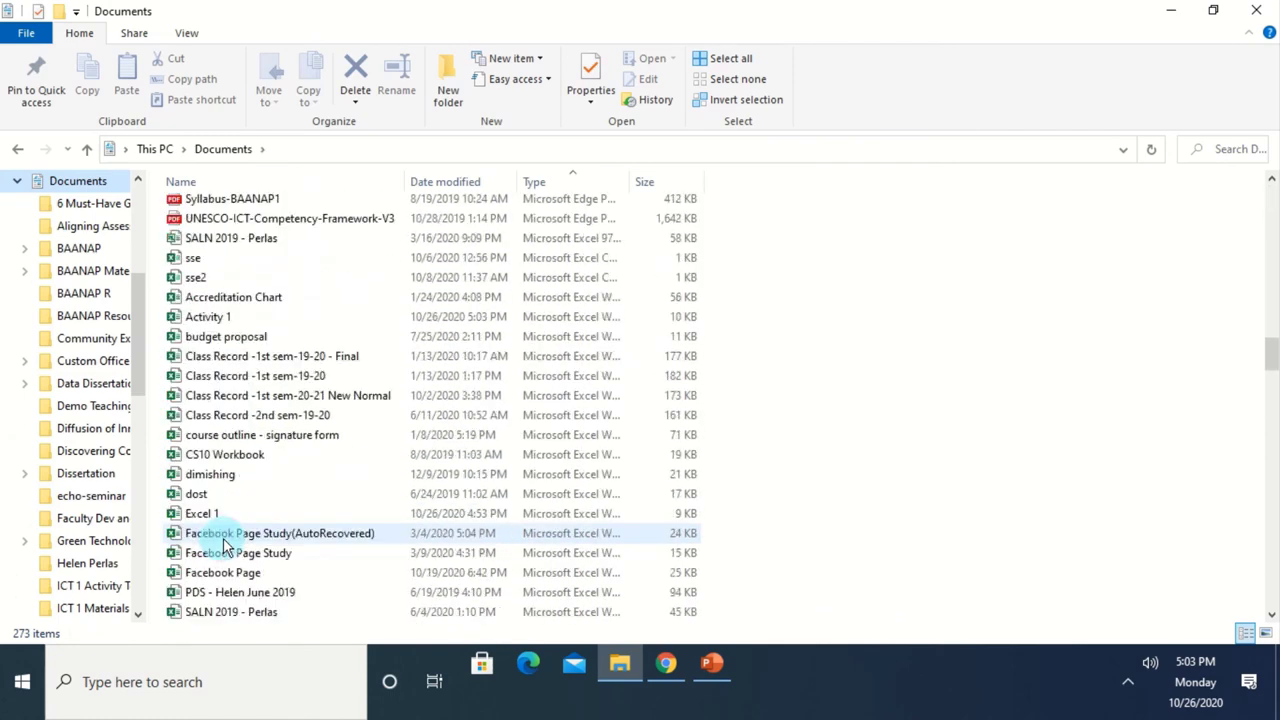
scroll(226, 545, "up", 1)
left_click(220, 364)
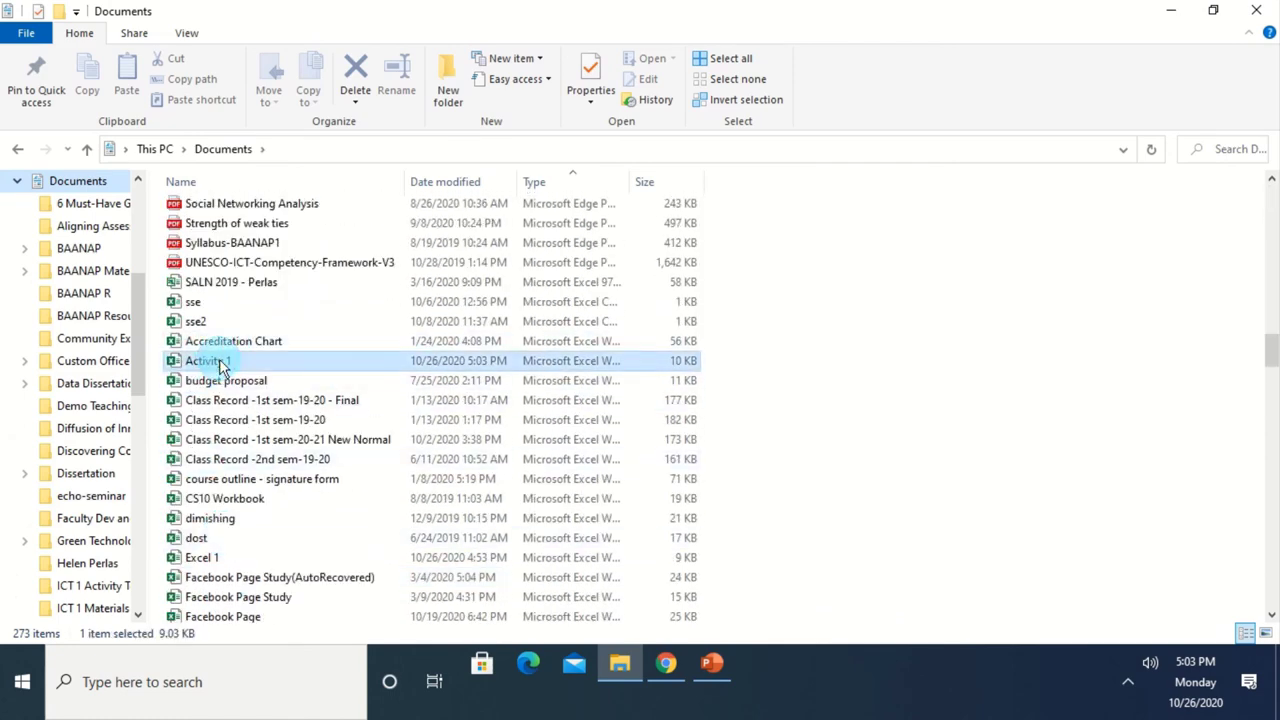